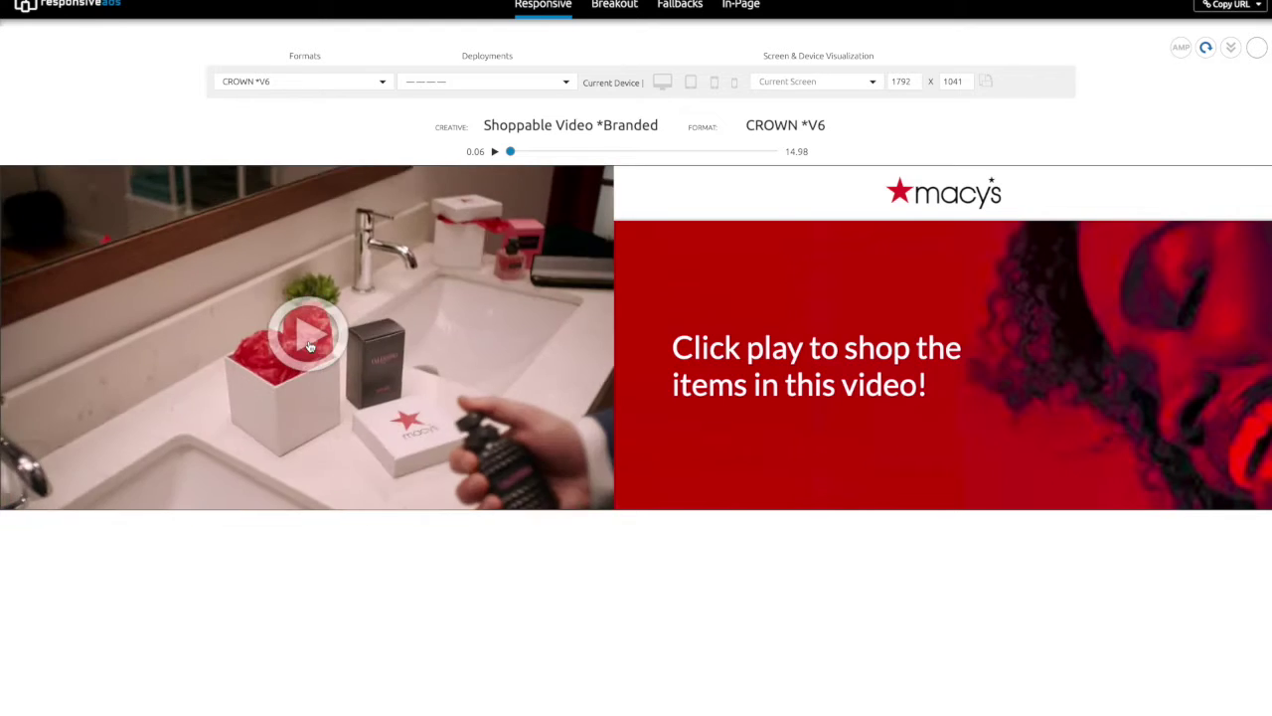
# - Play the Macy's ad's video preview
pyautogui.click(308, 338)
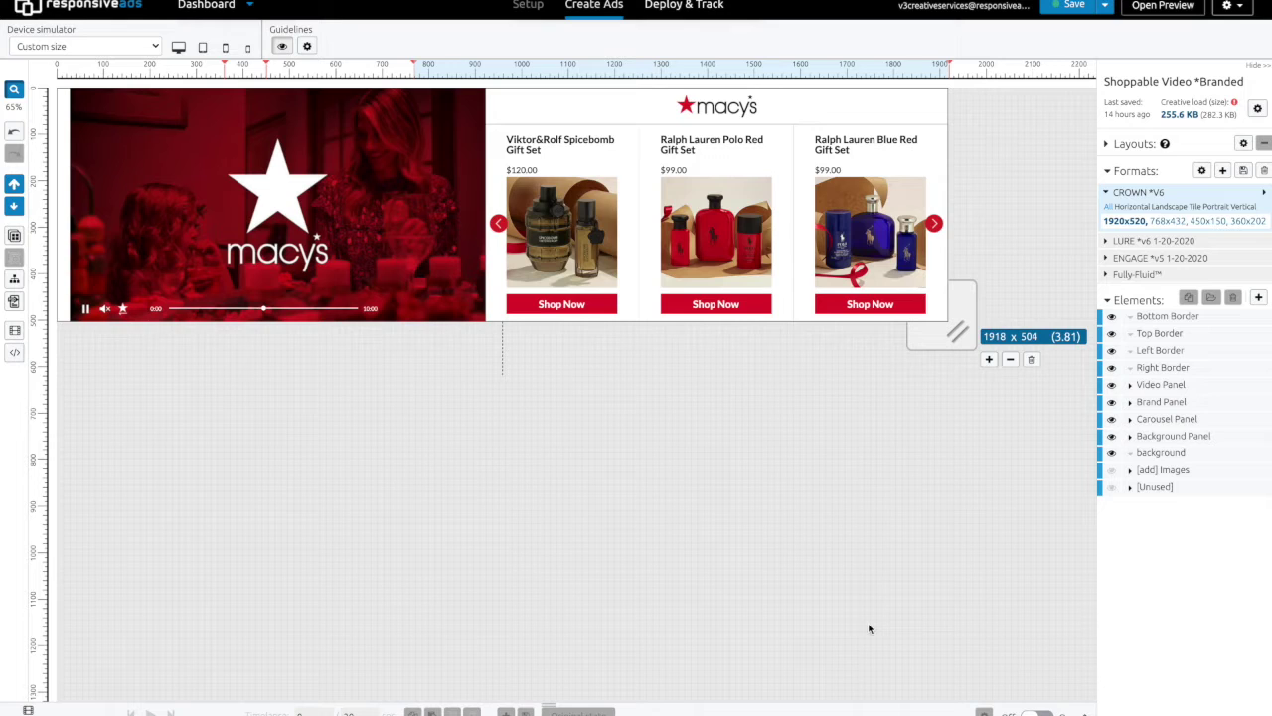
# - Expand Carousel Panel, Slides, 1 Slide and 1 Product, then select the first product's image
pyautogui.click(1130, 419)
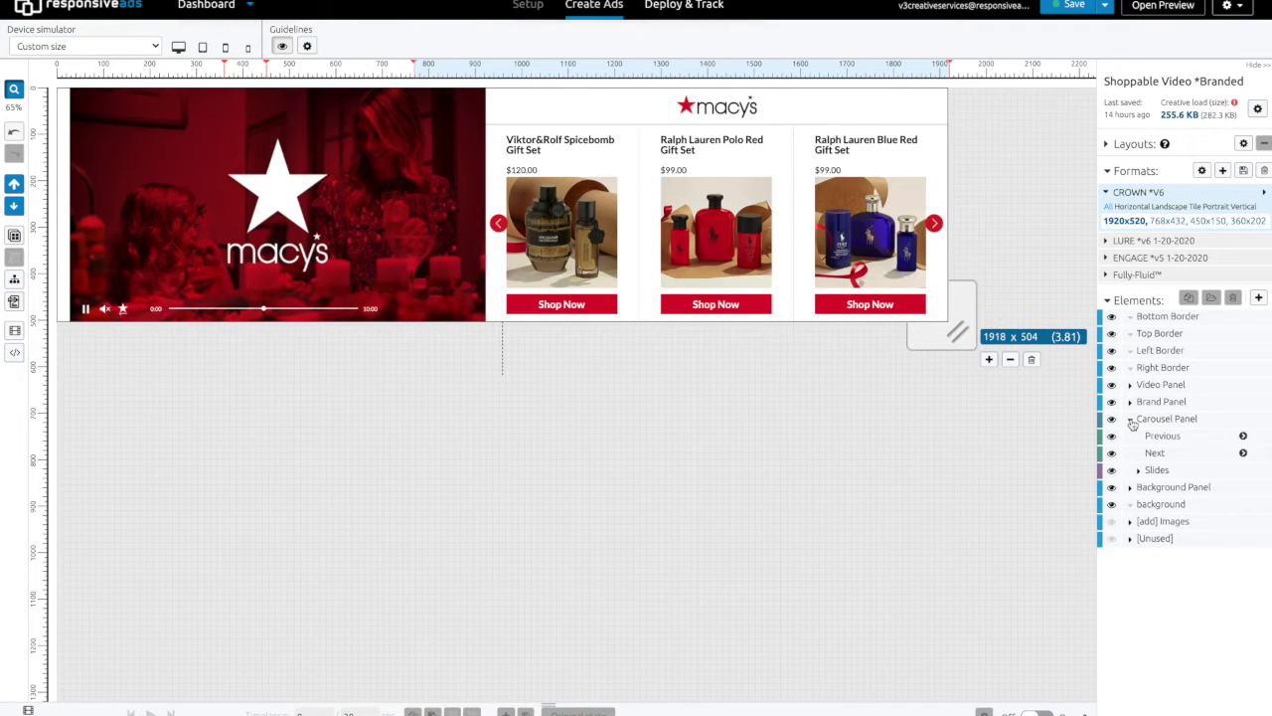
pyautogui.click(1140, 471)
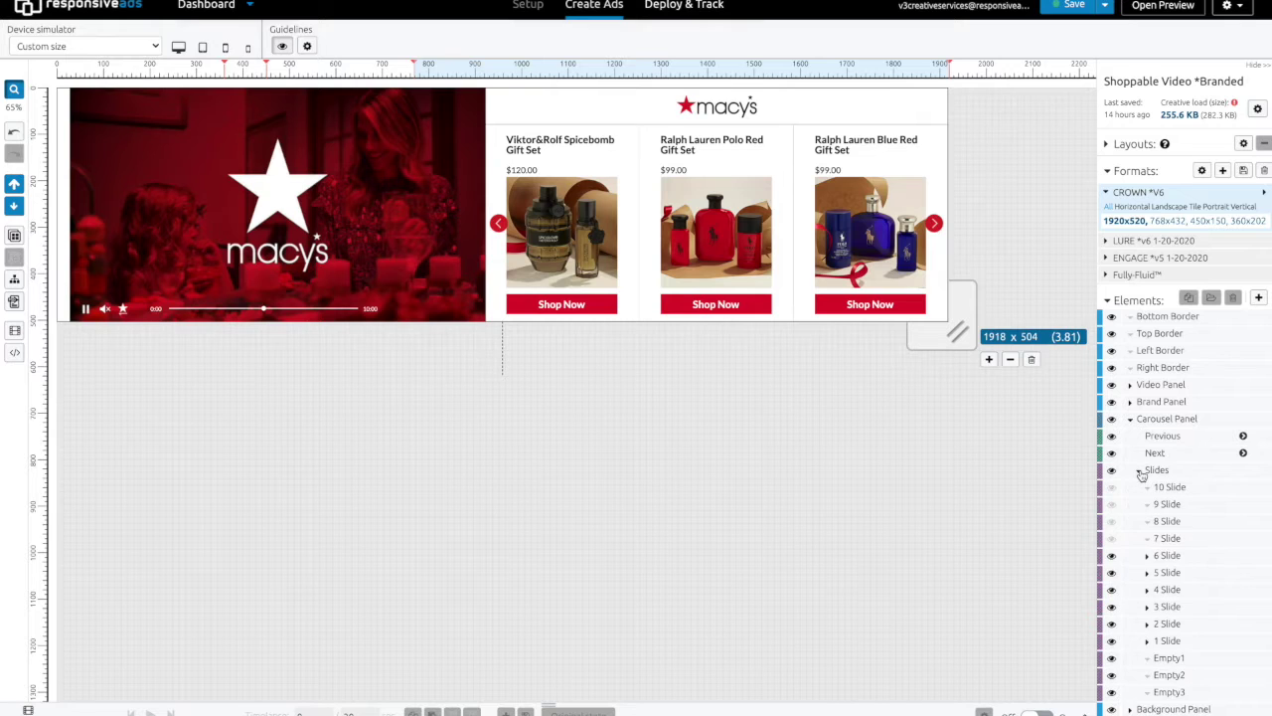
pyautogui.scroll(-1, 1143, 473)
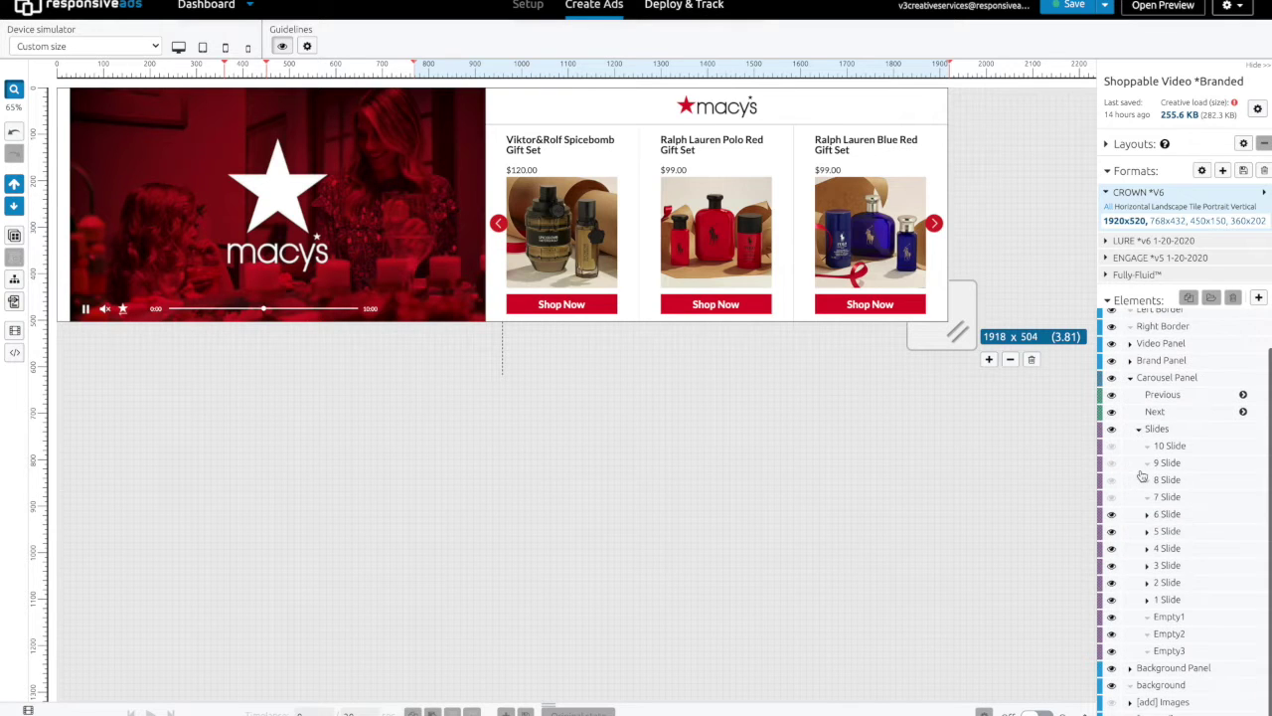
pyautogui.click(1148, 600)
pyautogui.click(1181, 614)
pyautogui.scroll(-2, 1181, 611)
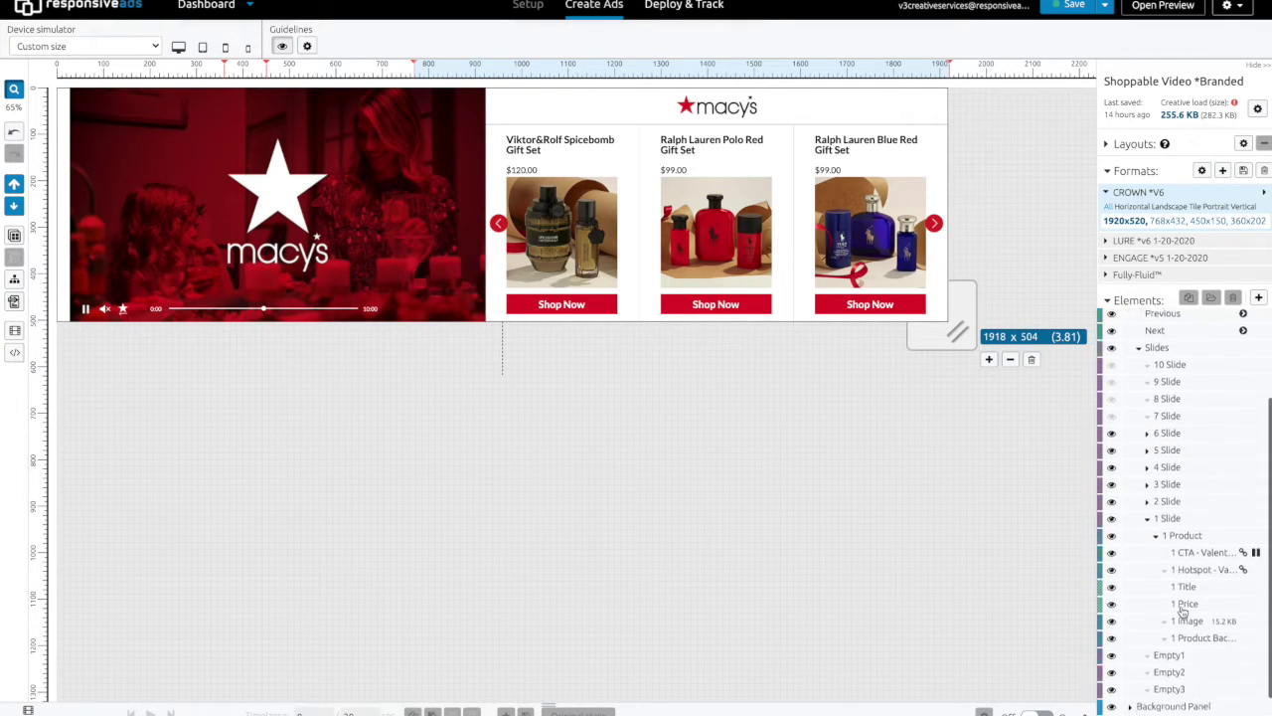
pyautogui.scroll(-1, 1183, 612)
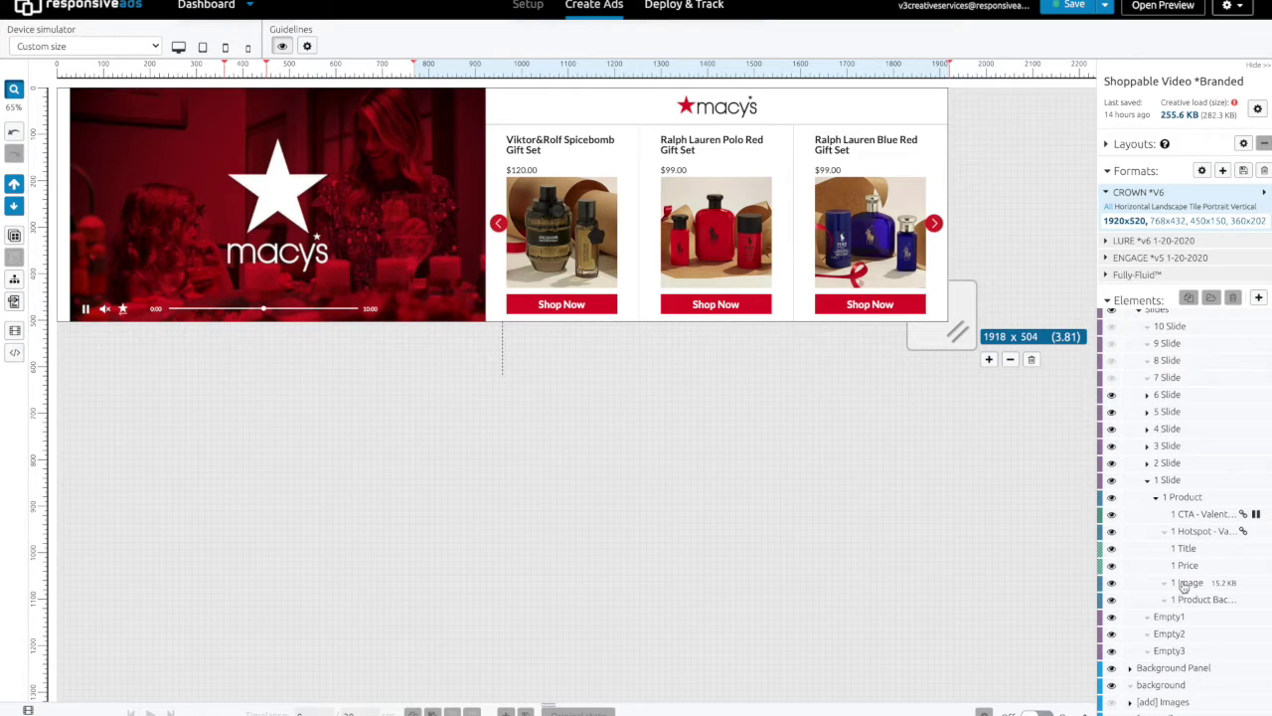
pyautogui.click(1185, 584)
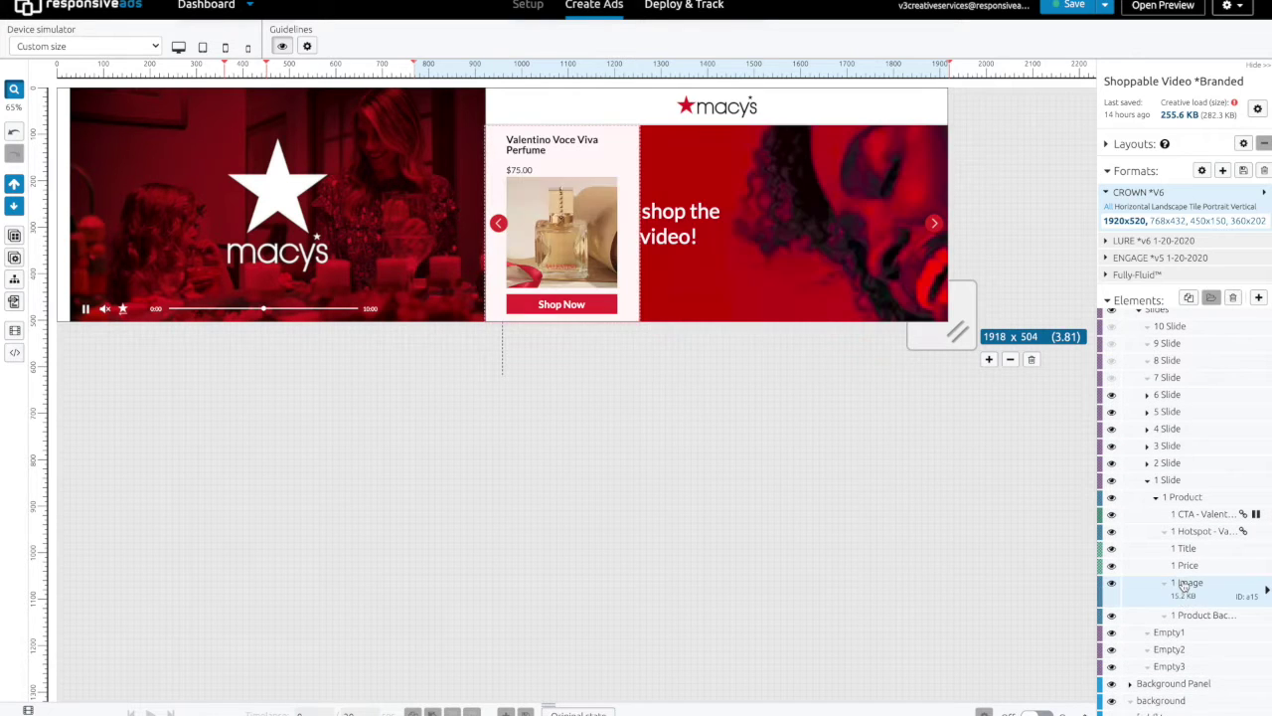
# - Confirm the first slide's product image keeps 1 Image as its background image
pyautogui.click(1267, 590)
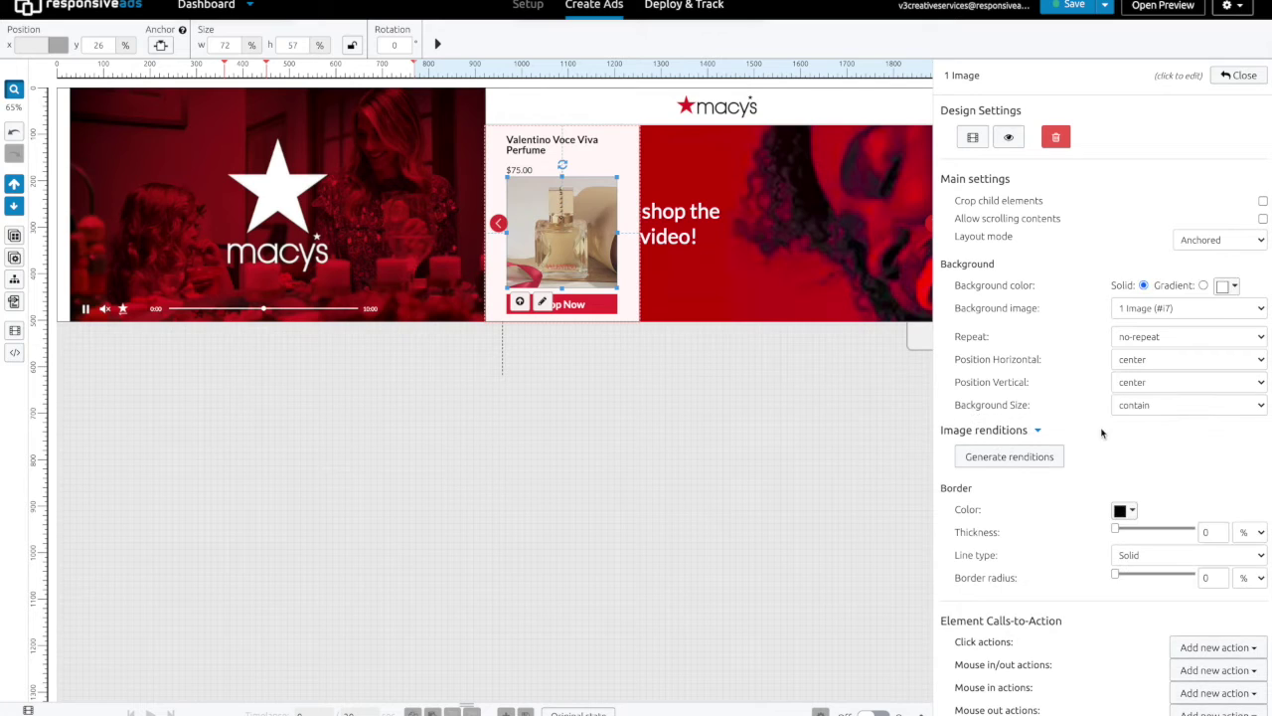
pyautogui.click(1169, 308)
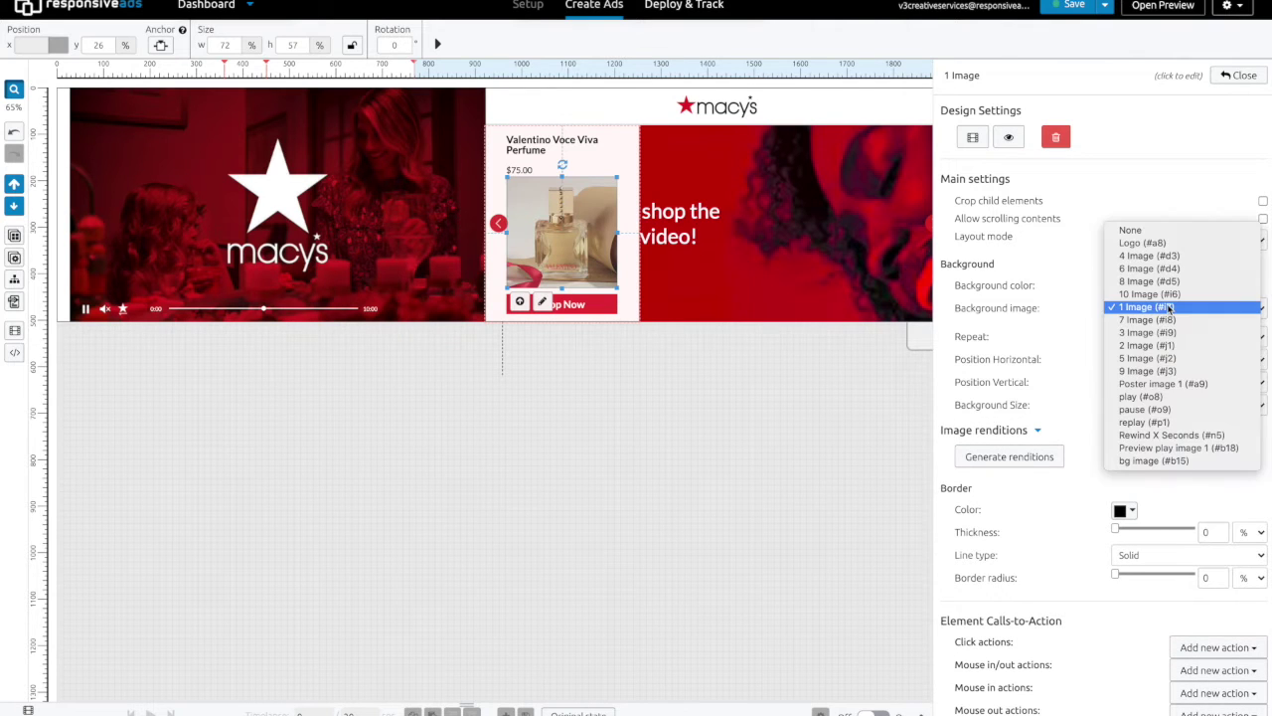
pyautogui.click(1080, 315)
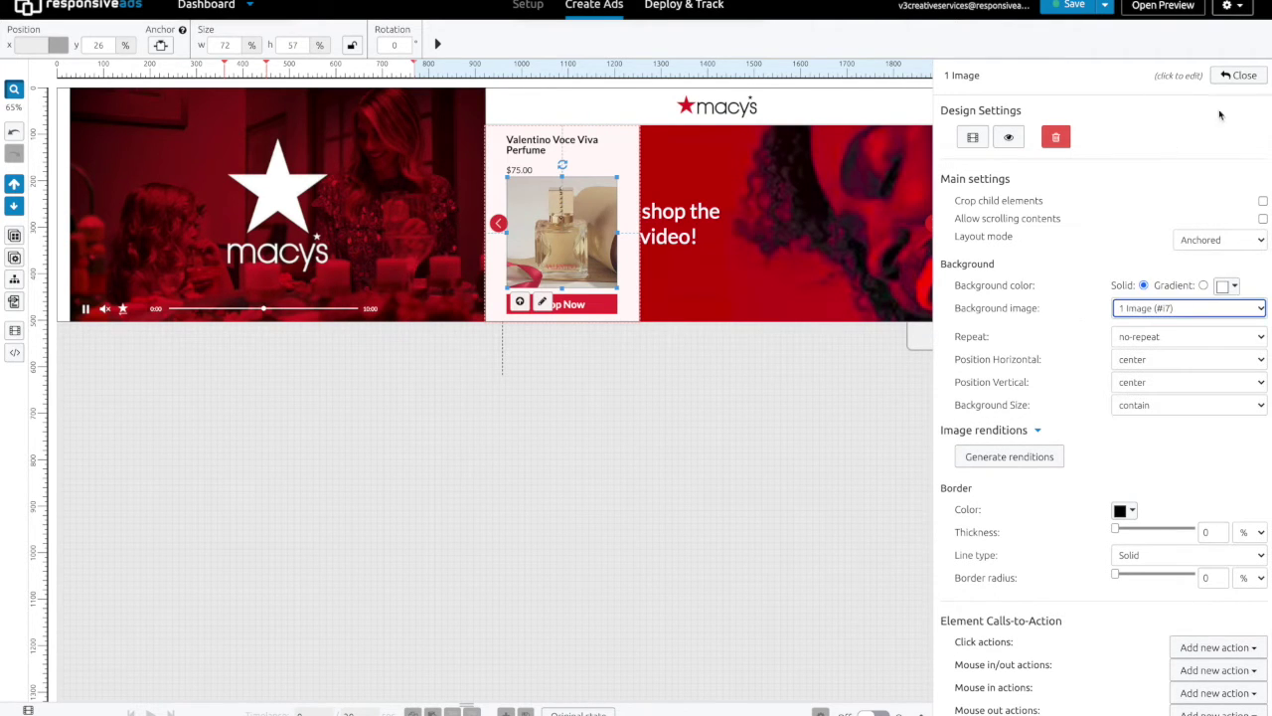
pyautogui.click(1232, 77)
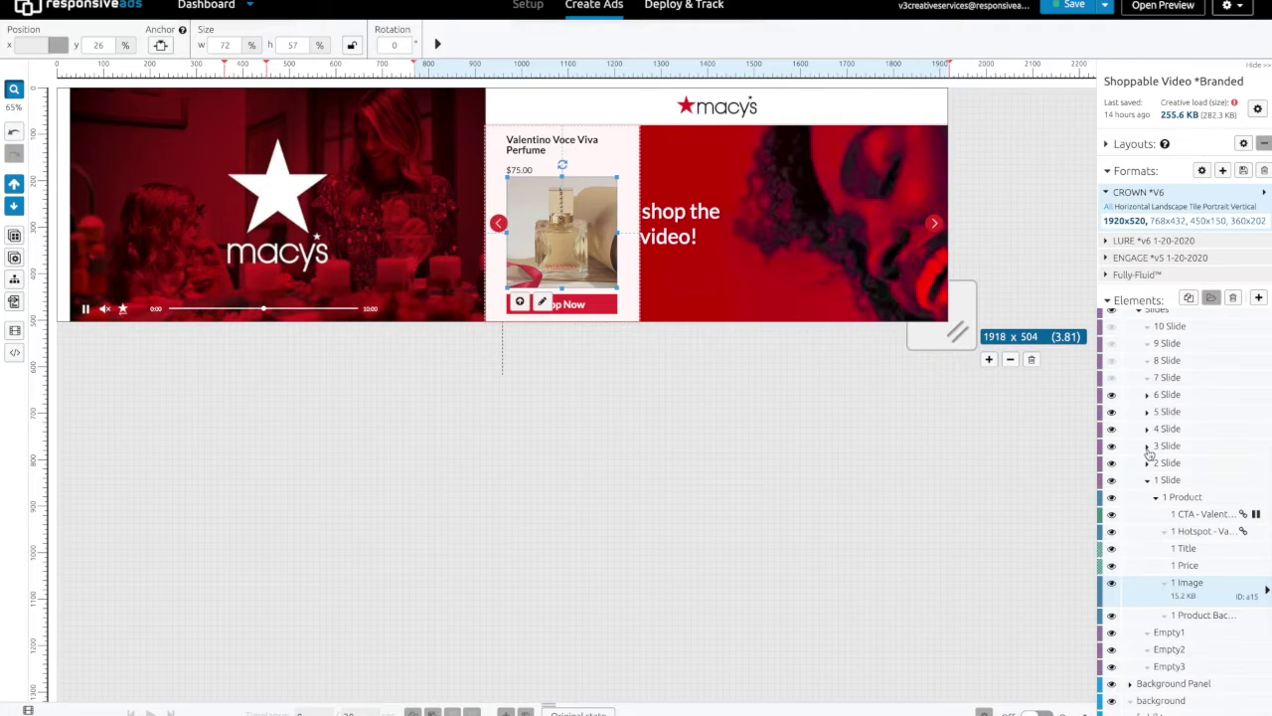
pyautogui.click(1157, 498)
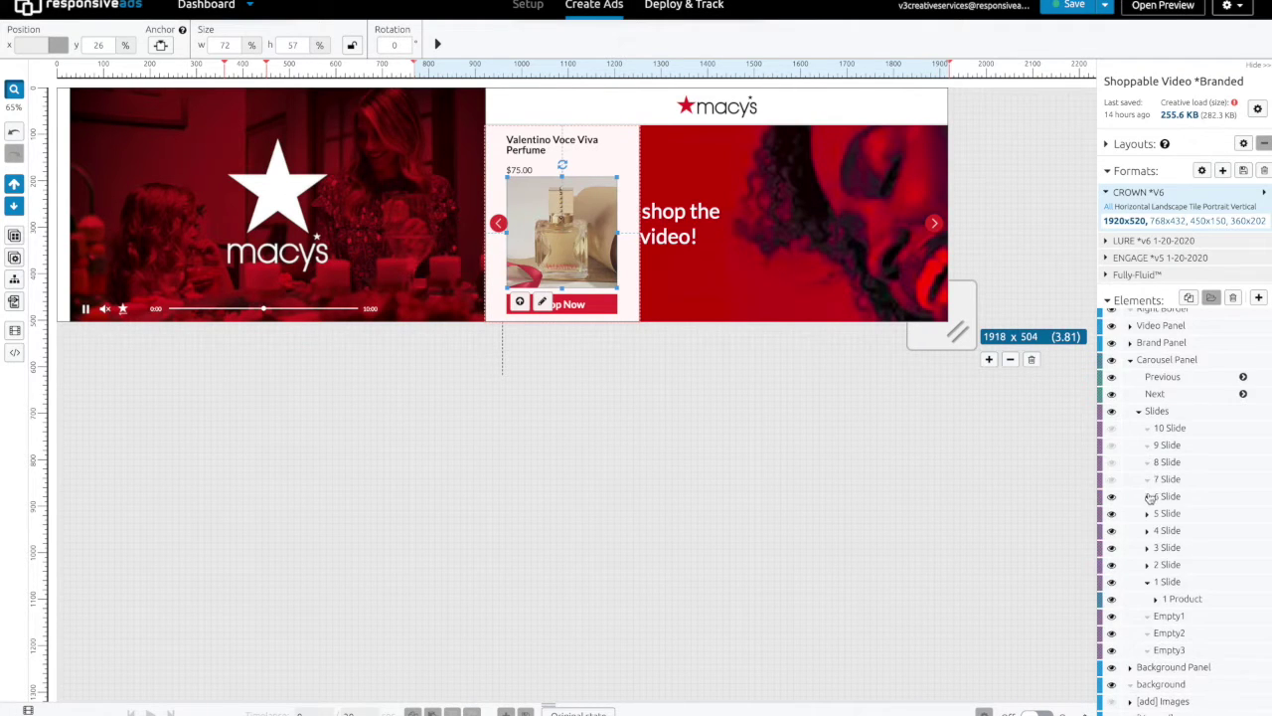
pyautogui.click(1149, 582)
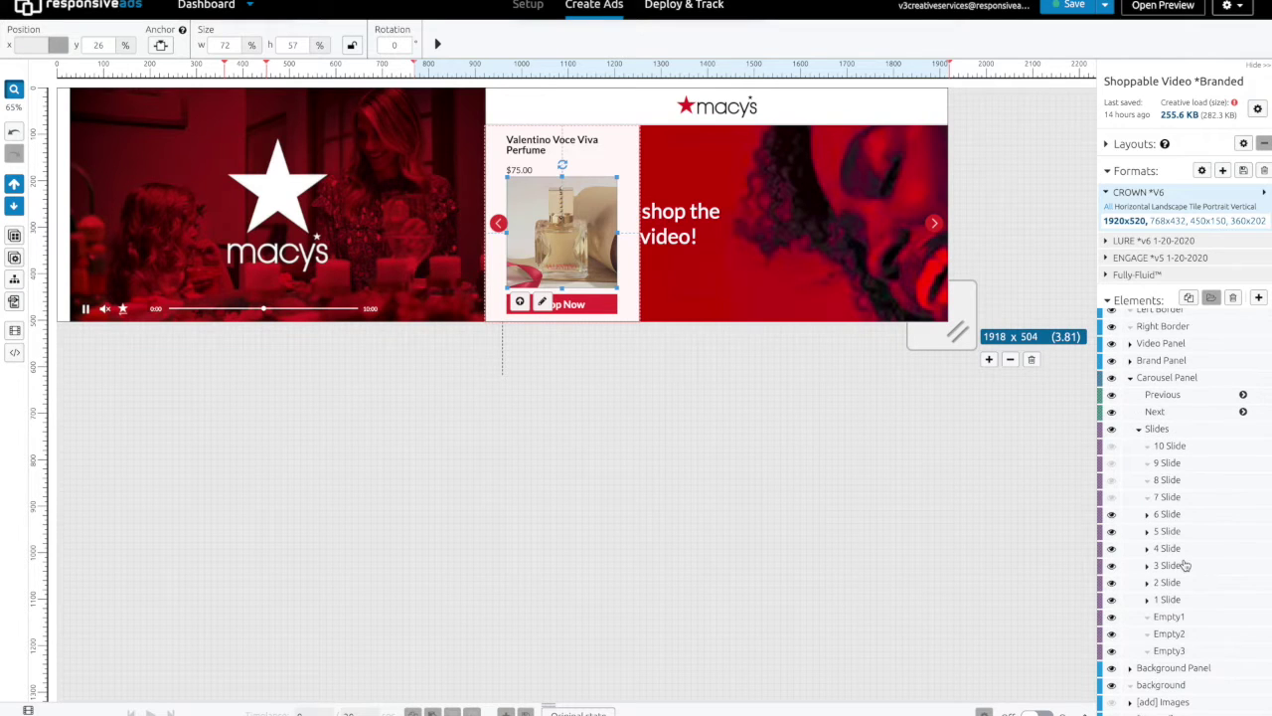
pyautogui.click(1132, 705)
pyautogui.scroll(-3, 1188, 668)
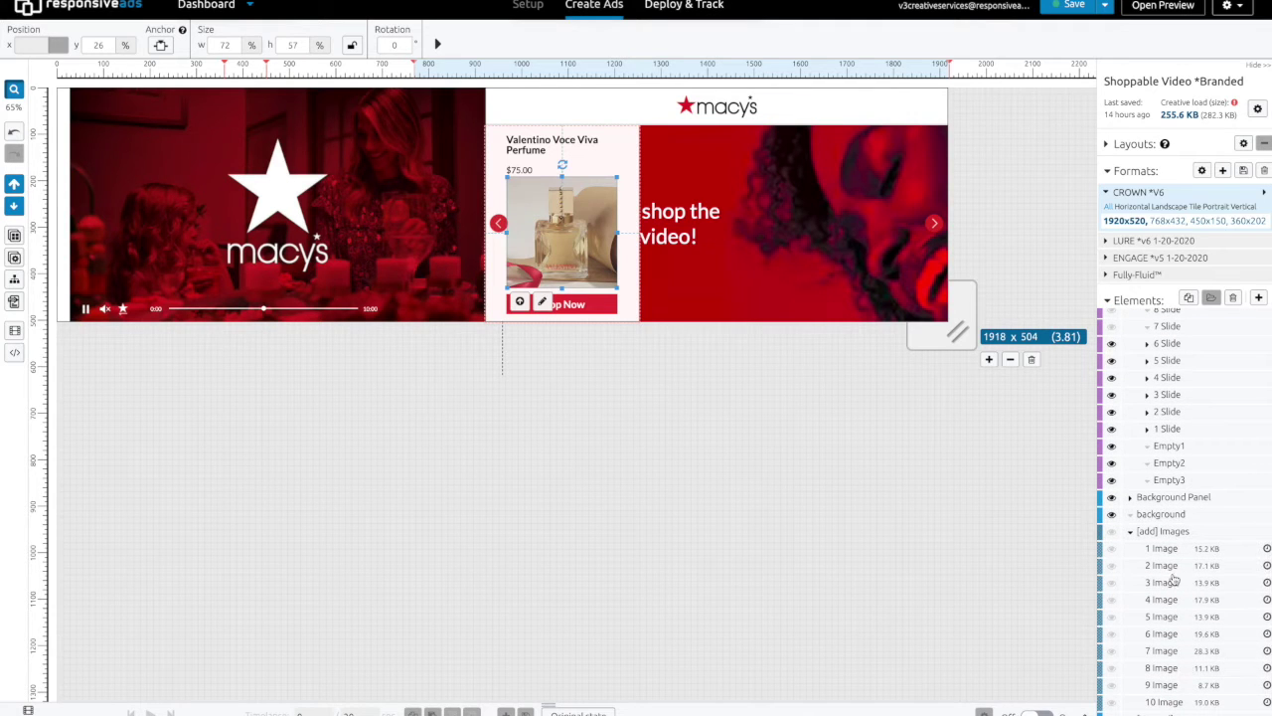
pyautogui.click(1163, 549)
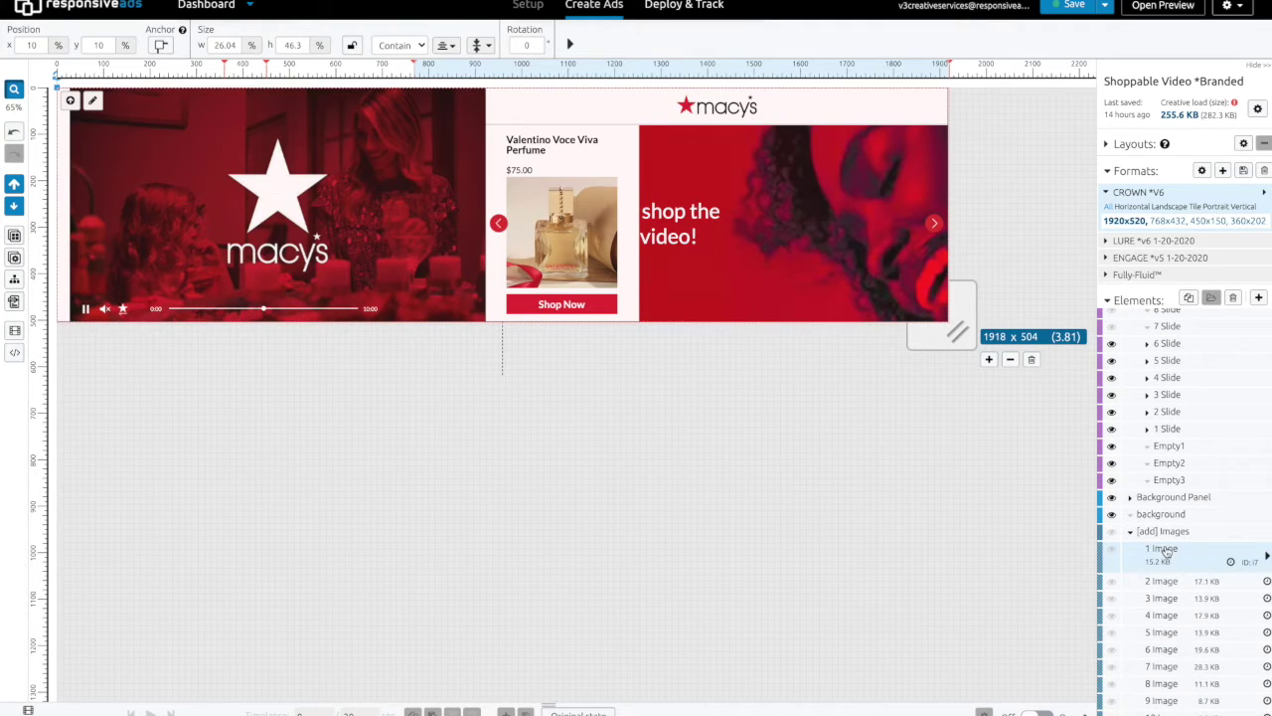
pyautogui.click(1267, 557)
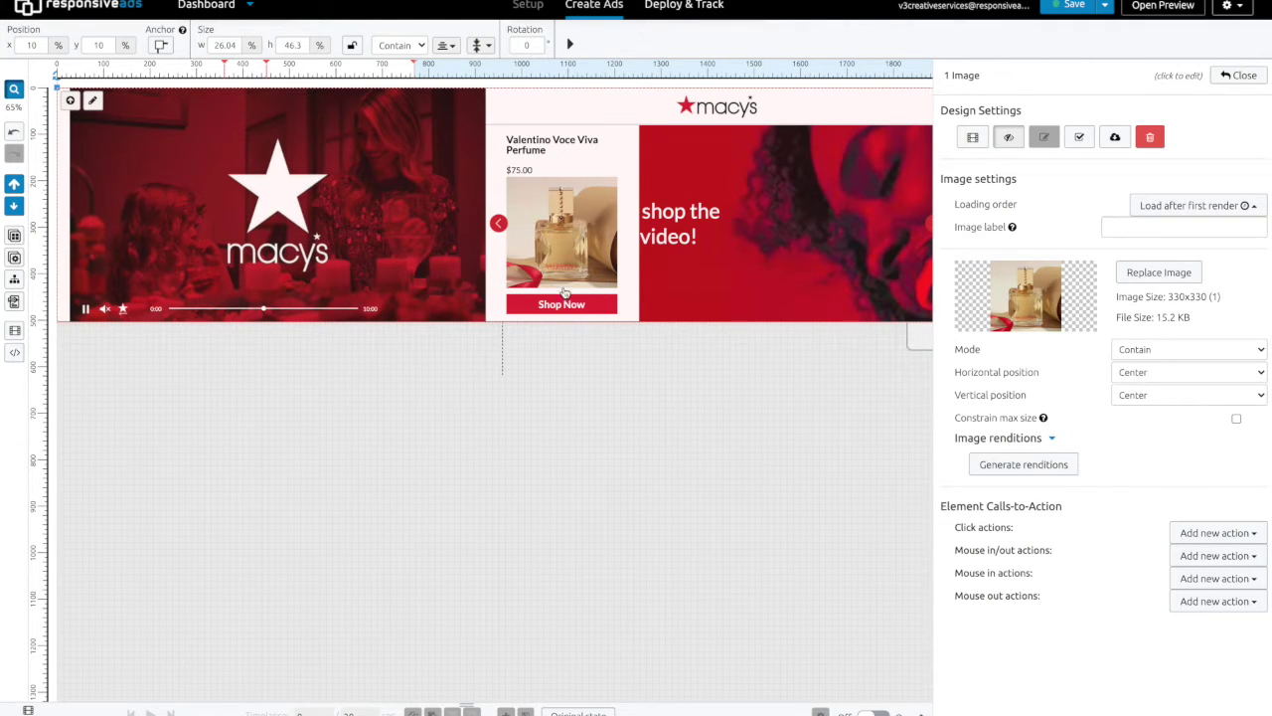
pyautogui.click(1224, 78)
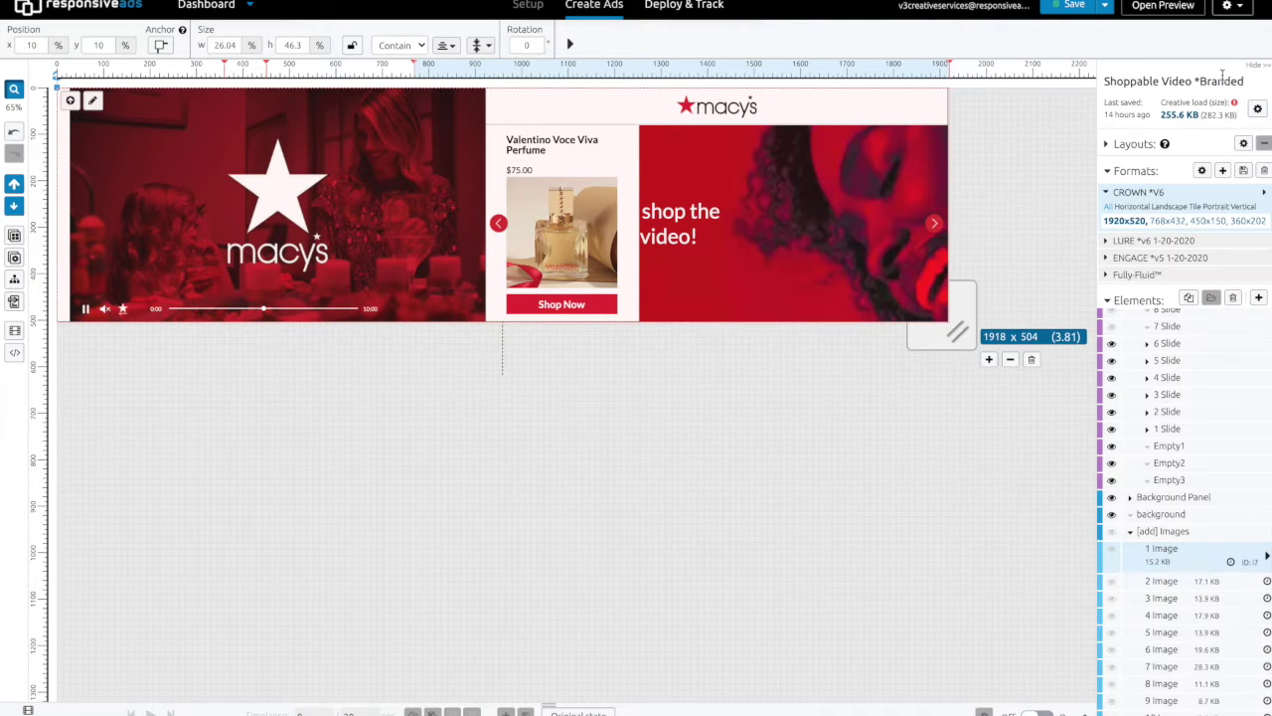
pyautogui.click(1136, 533)
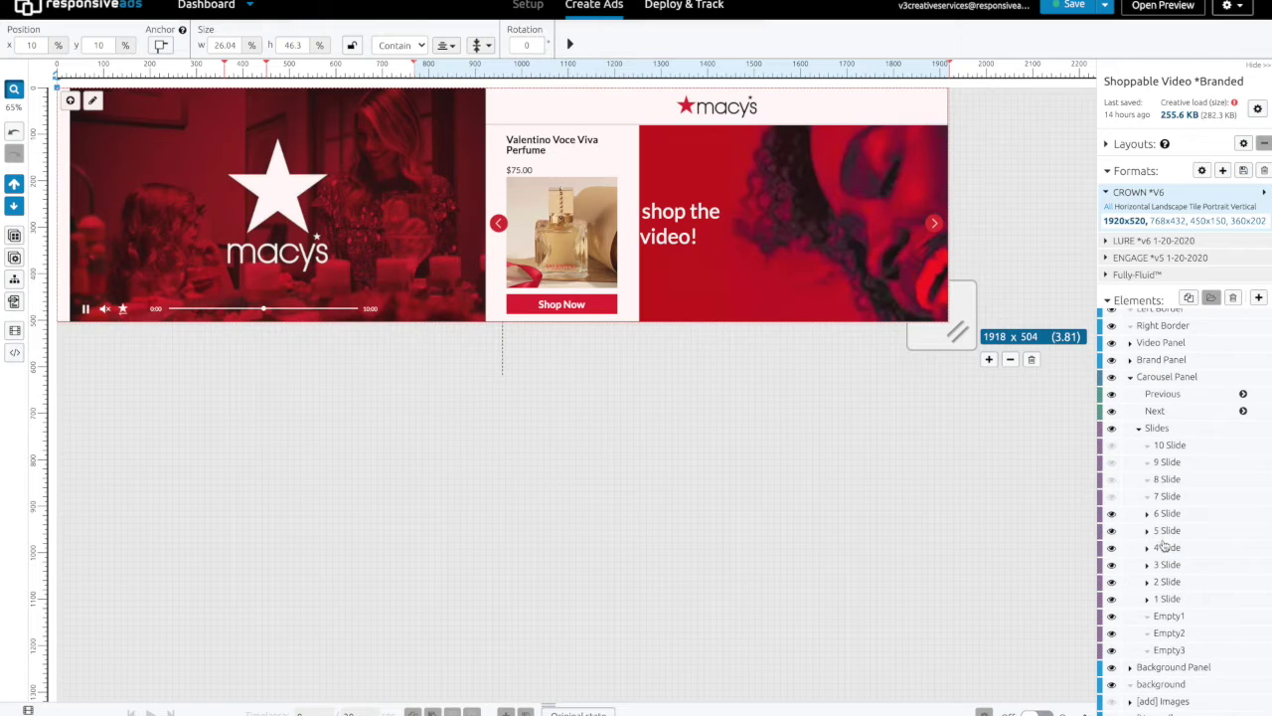
# - Collapse the Slides list and the Carousel Panel in the element tree
pyautogui.click(1140, 430)
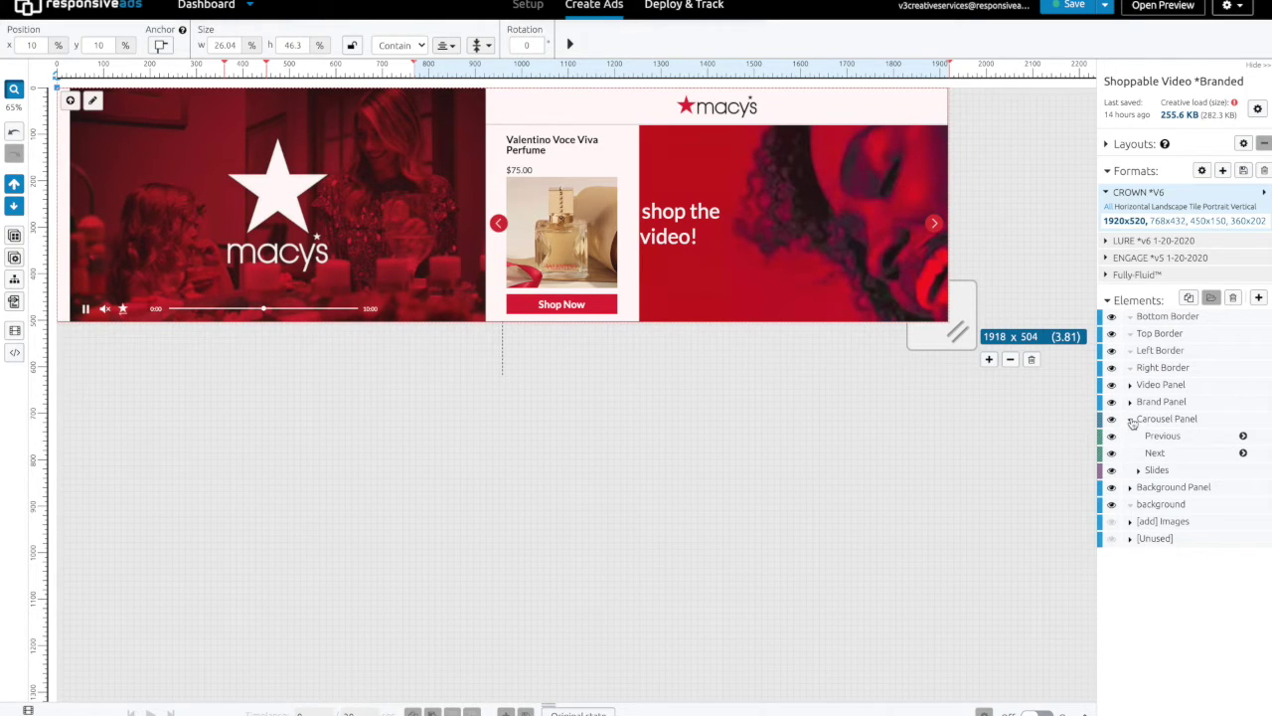
pyautogui.click(1132, 419)
pyautogui.click(890, 634)
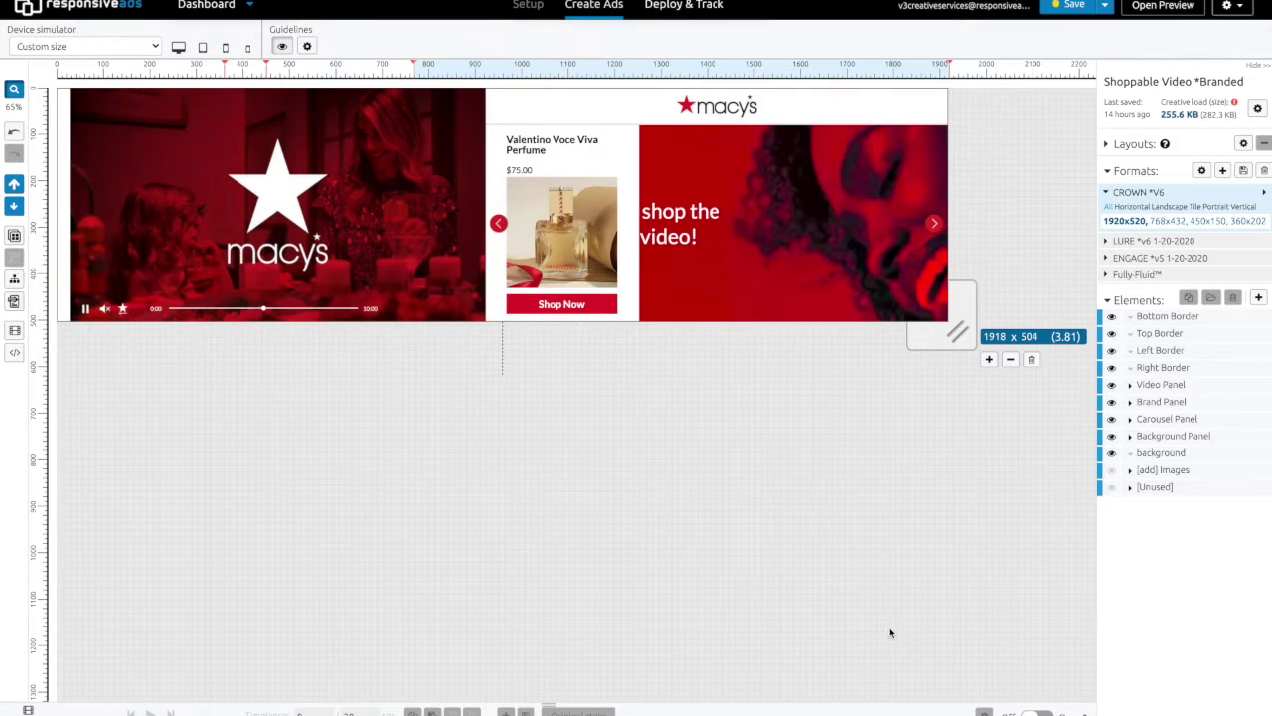
# - Inspect the Macy's logo element's settings in the Brand Panel, then close them
pyautogui.click(1130, 401)
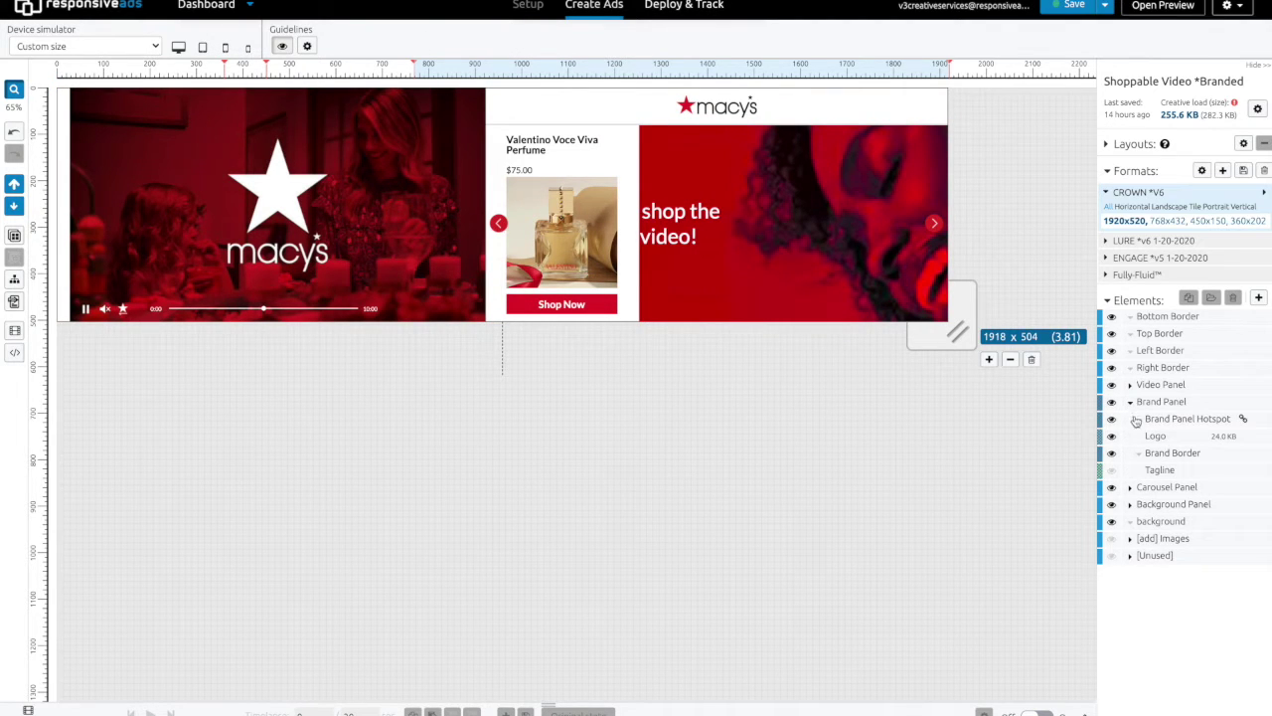
pyautogui.click(1157, 437)
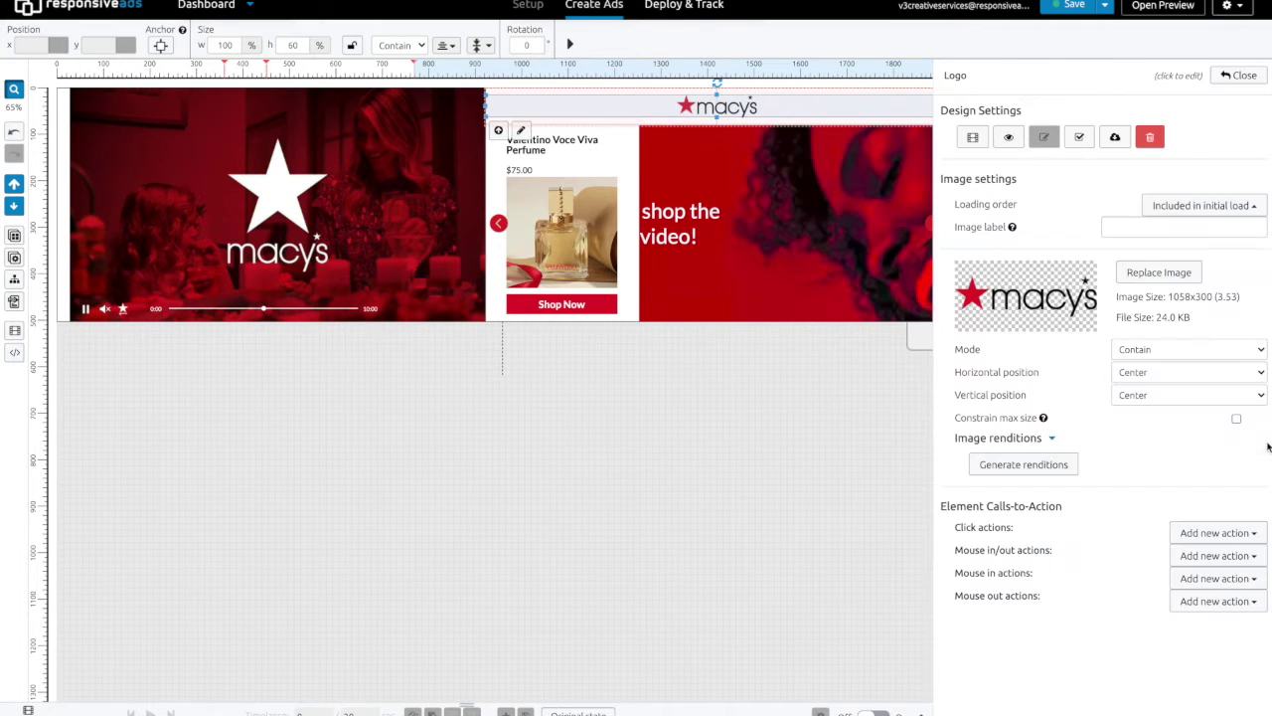
pyautogui.click(1266, 444)
pyautogui.press('Escape')
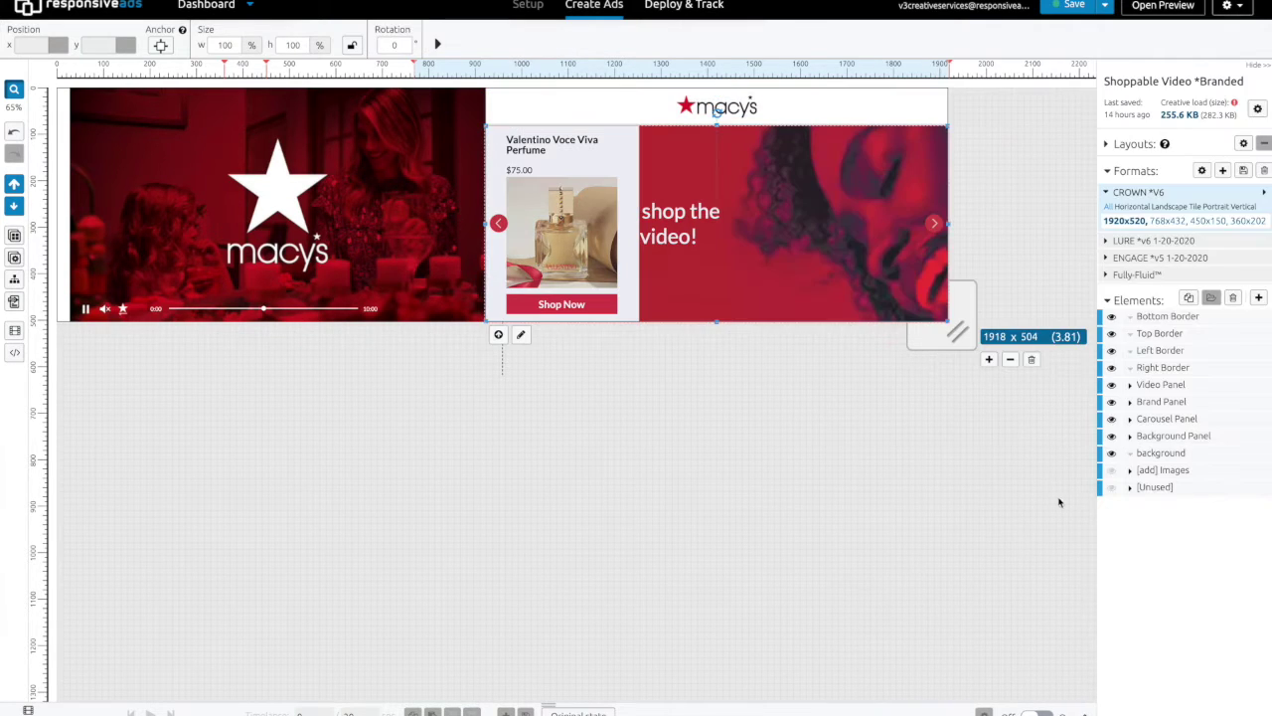
# - Hide and then reshow the bg image in the Background Panel
pyautogui.click(1130, 437)
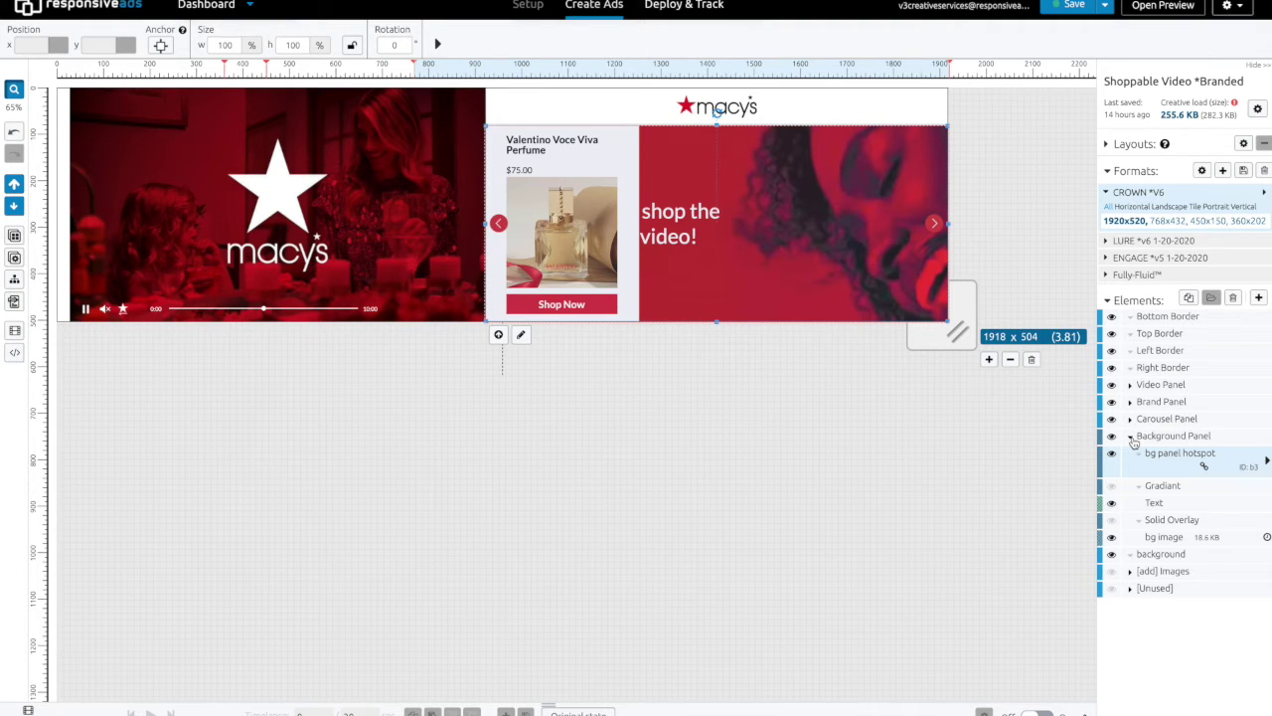
pyautogui.click(1163, 536)
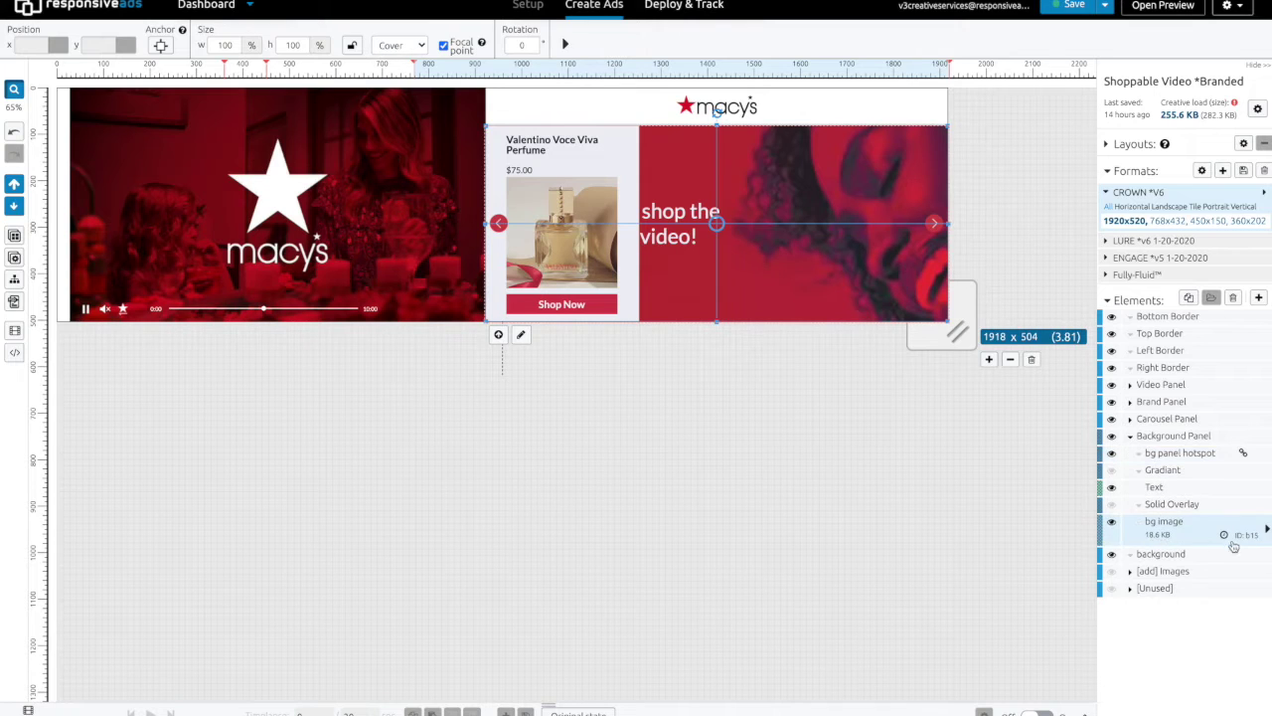
pyautogui.click(1113, 522)
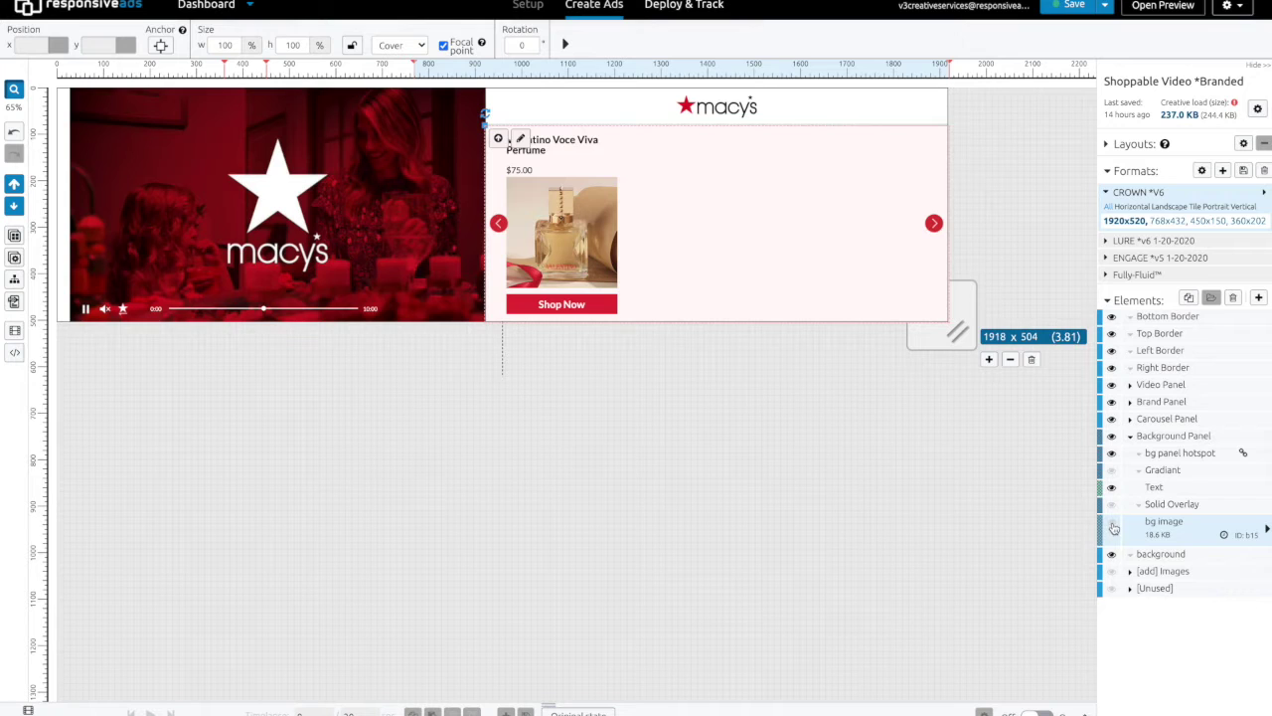
pyautogui.click(1112, 525)
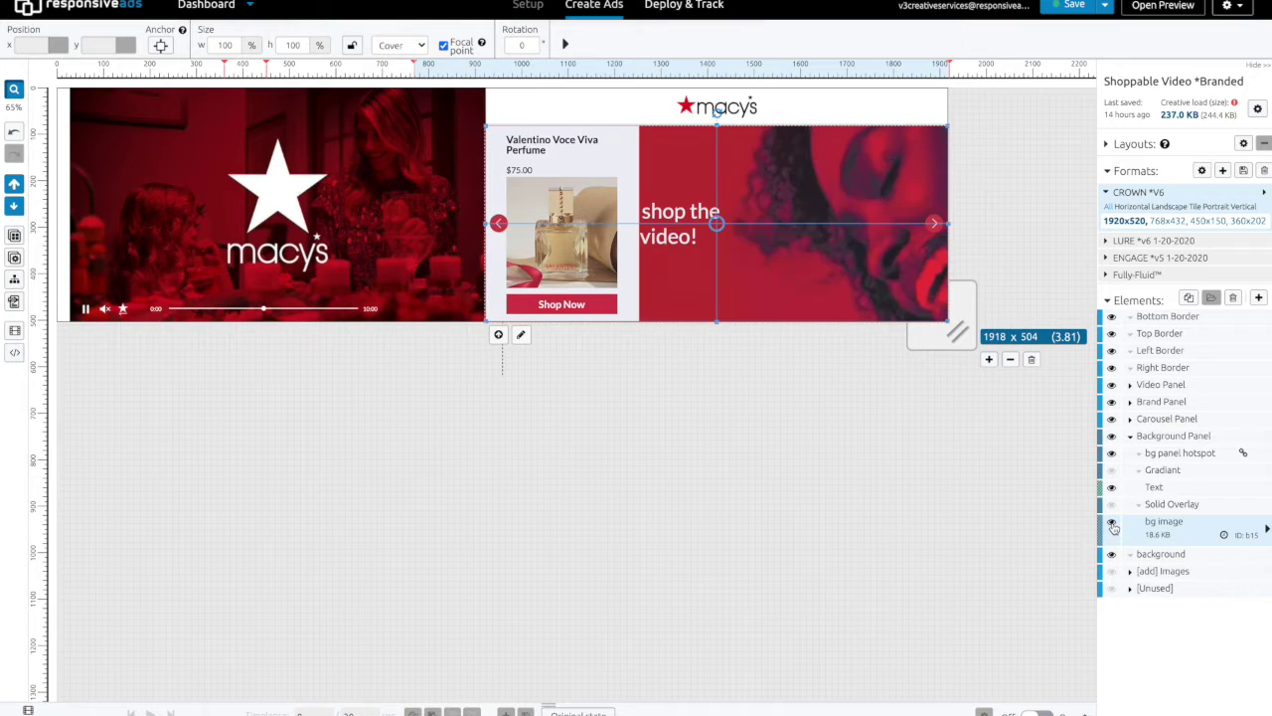
# - Check the bg panel hotspot's Link URL unchanged, then collapse the Background Panel
pyautogui.click(1190, 456)
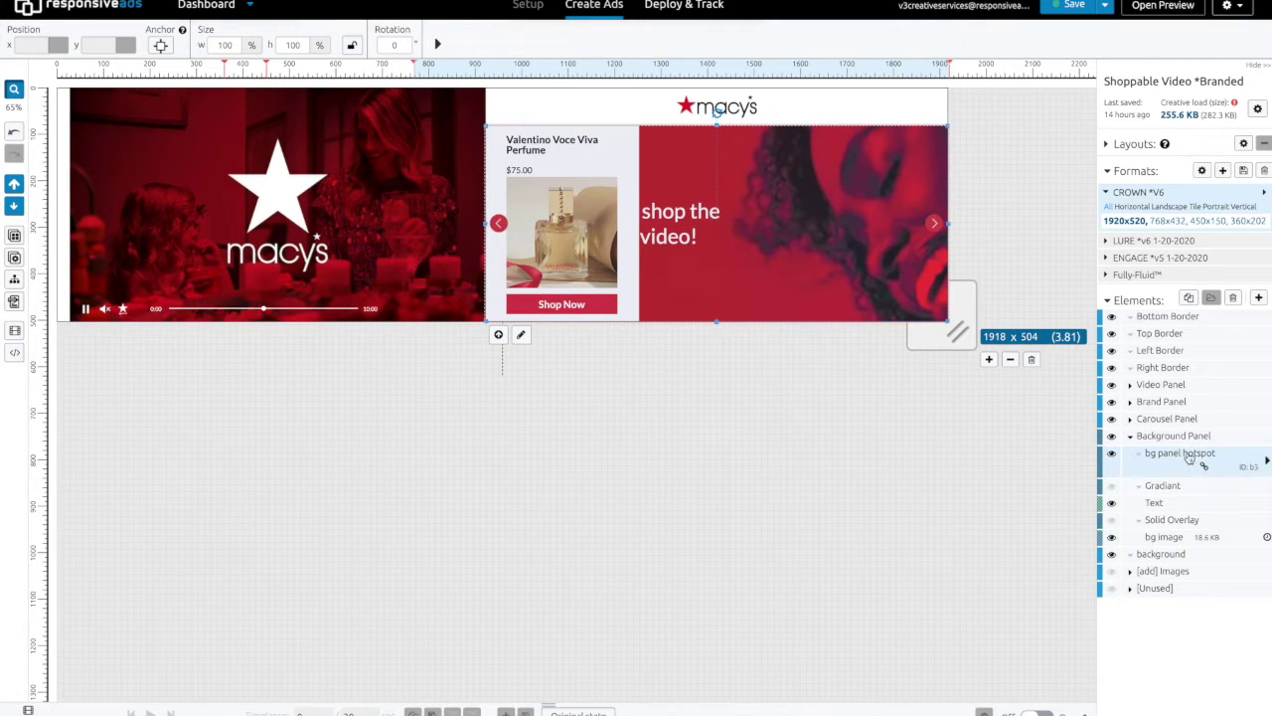
pyautogui.click(1267, 462)
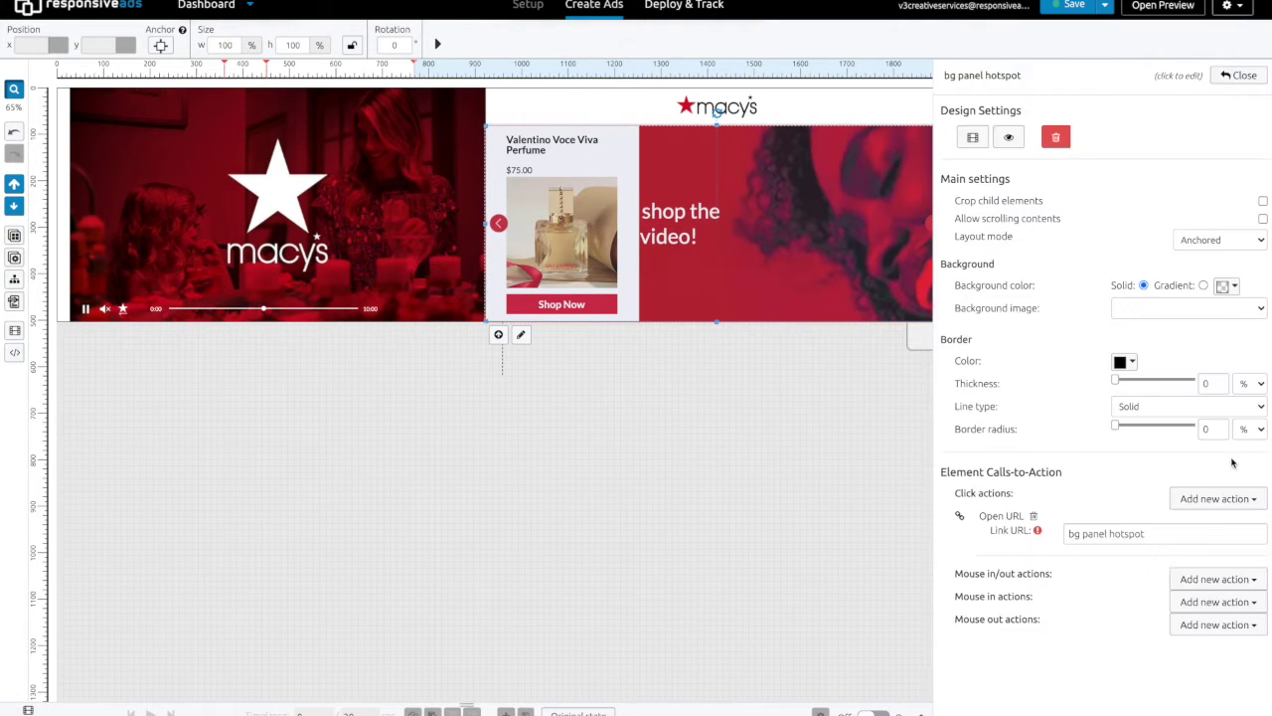
pyautogui.click(1148, 537)
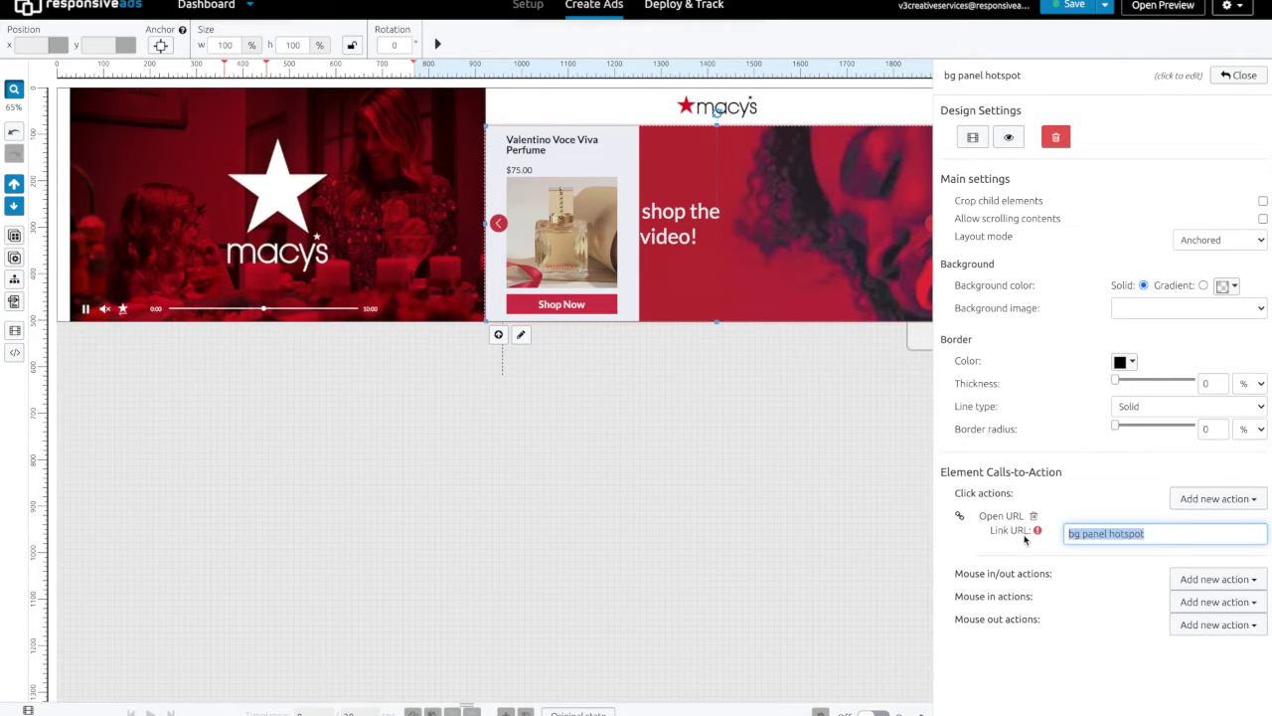
pyautogui.click(1090, 507)
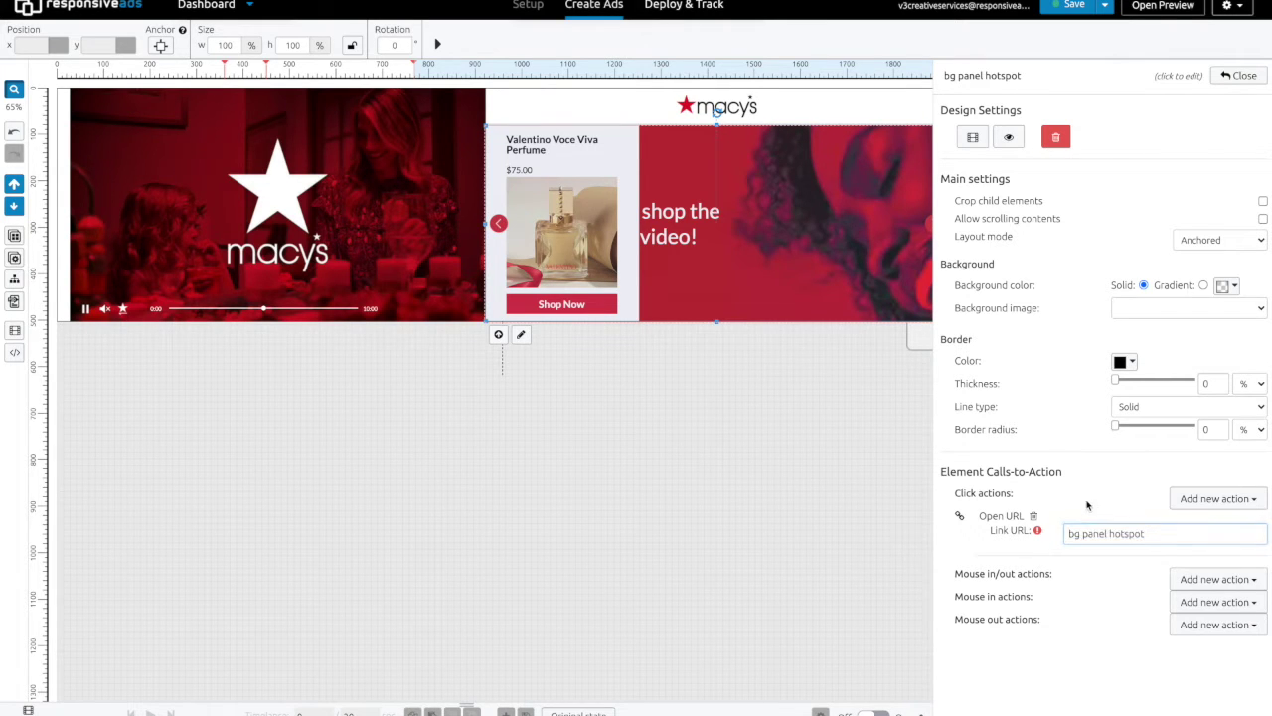
pyautogui.click(1237, 76)
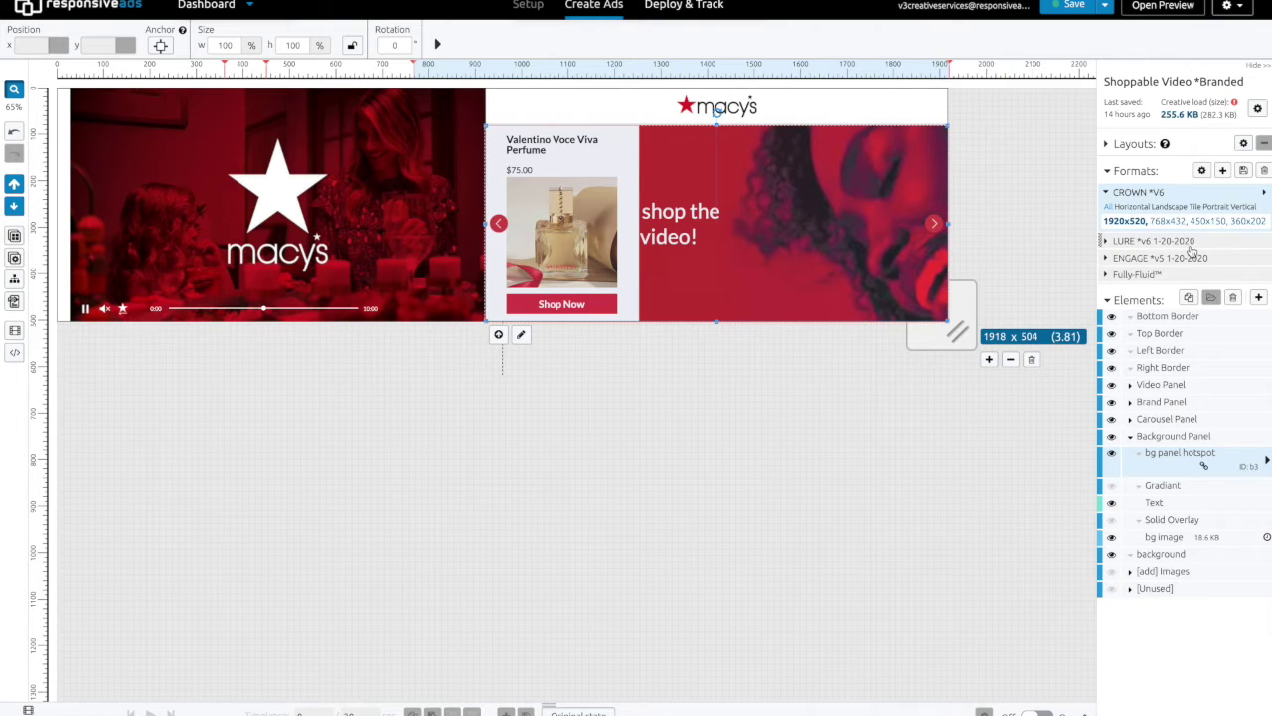
pyautogui.click(1132, 436)
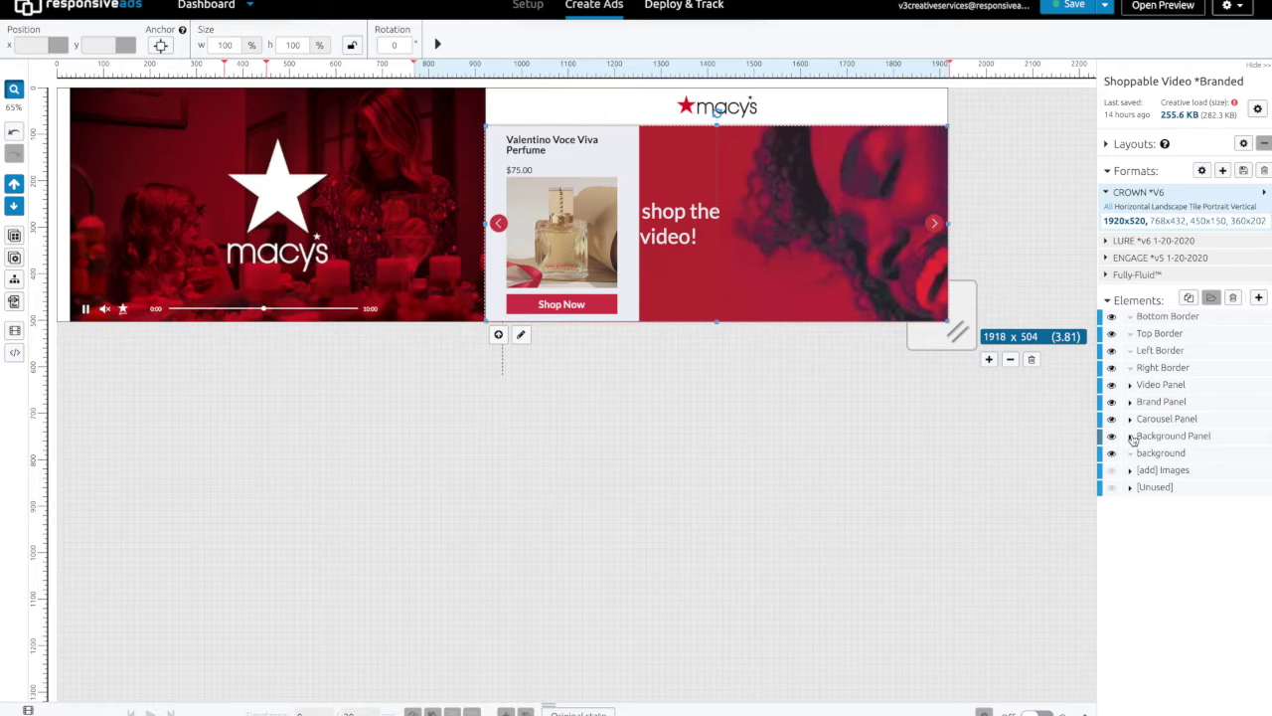
# - Select 6 Title under Carousel Panel's 6 Slide and choose Upload font kits from Font
pyautogui.click(1130, 419)
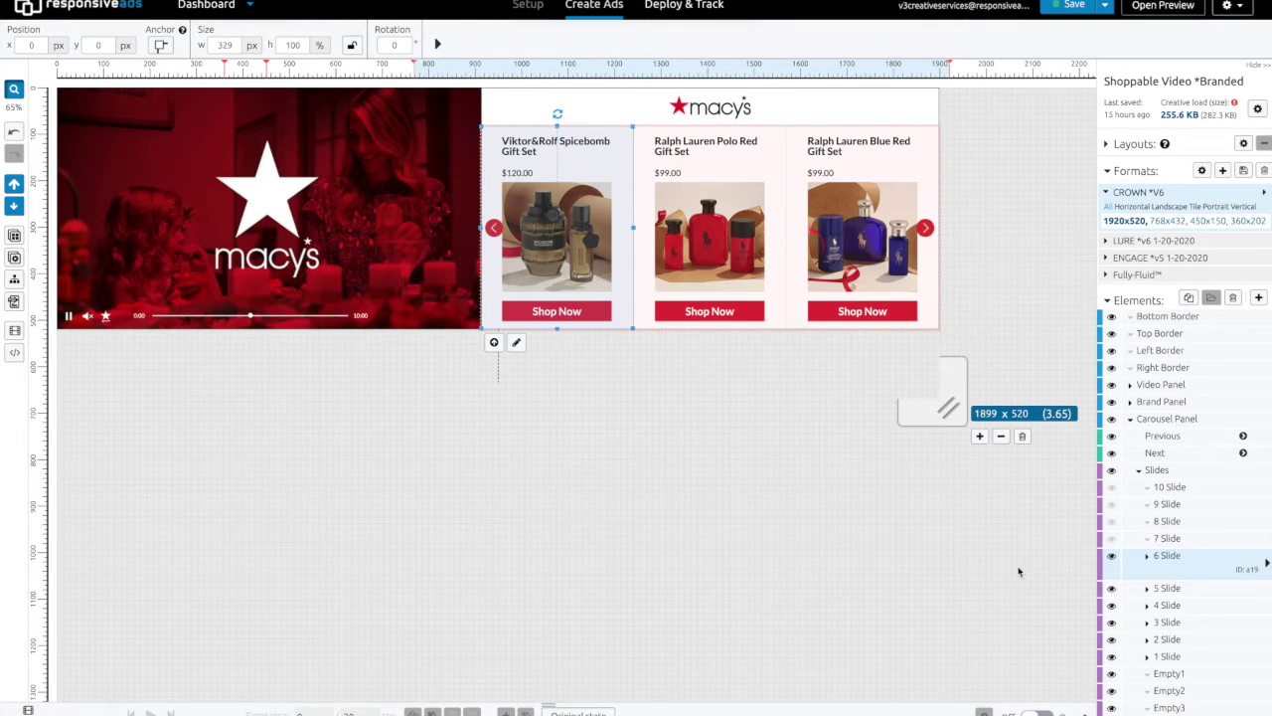
pyautogui.click(1148, 558)
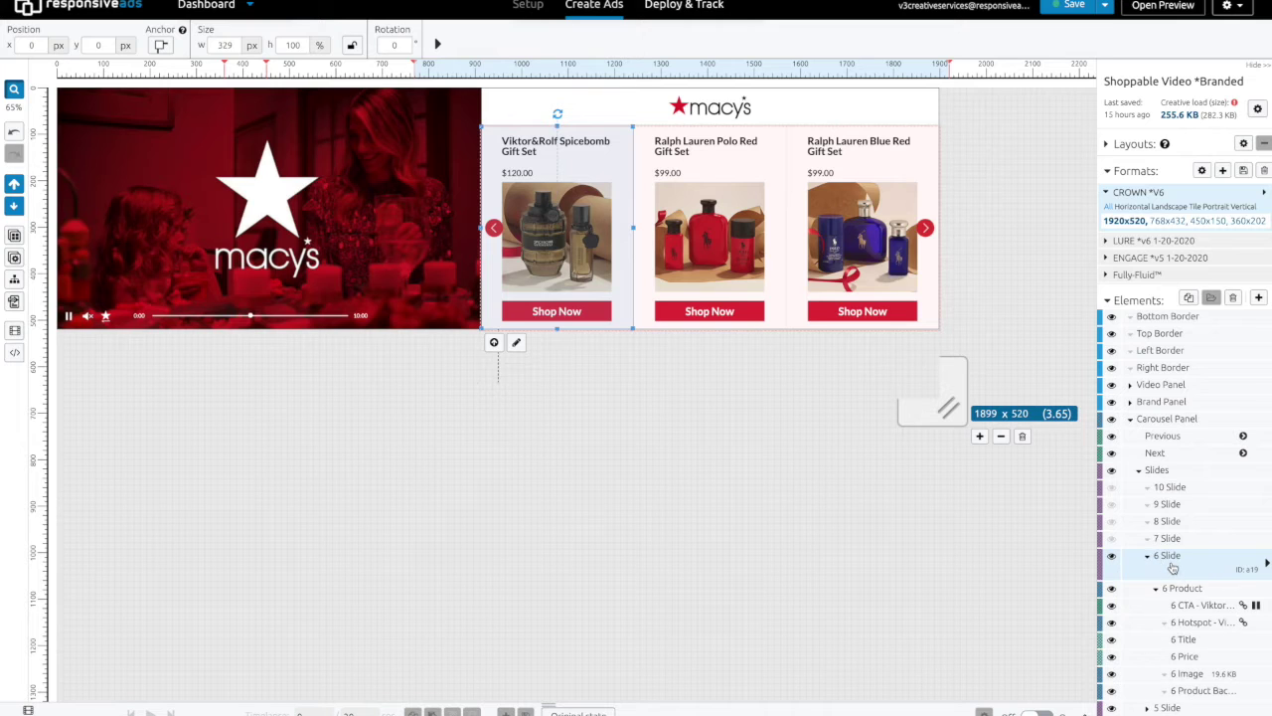
pyautogui.scroll(-1, 1203, 601)
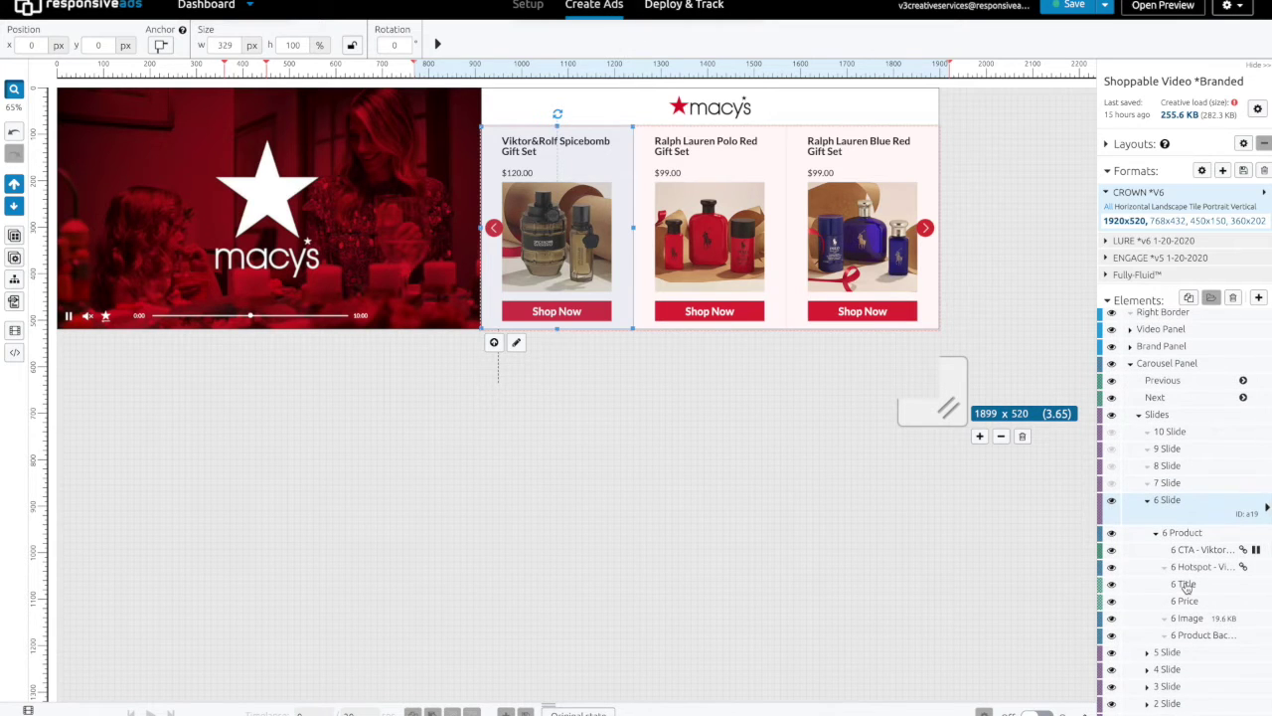
pyautogui.click(1182, 583)
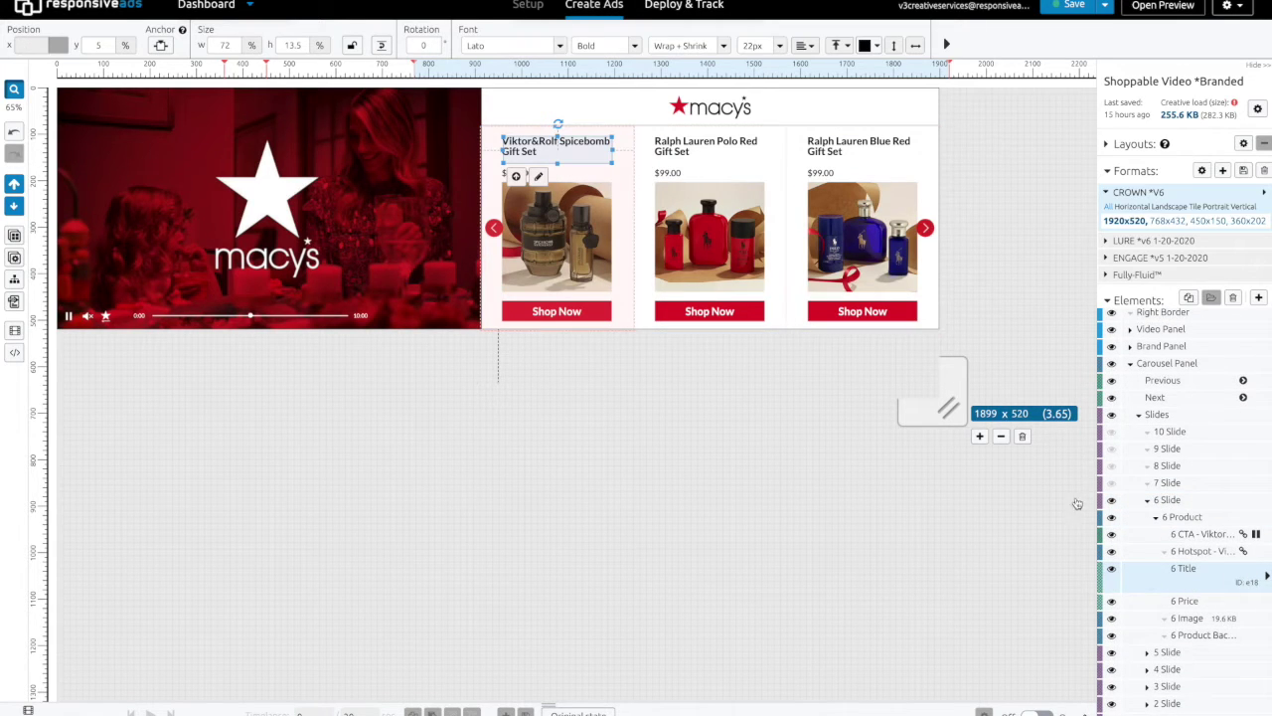
pyautogui.click(561, 47)
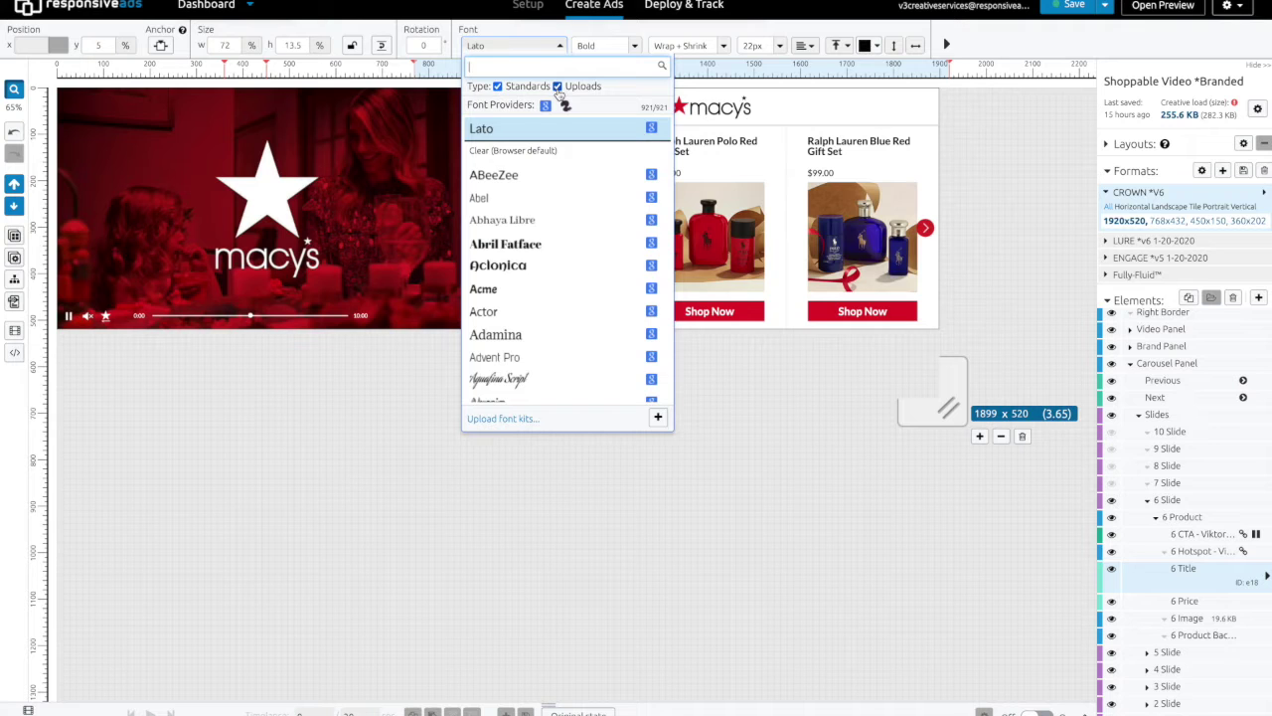
pyautogui.click(501, 419)
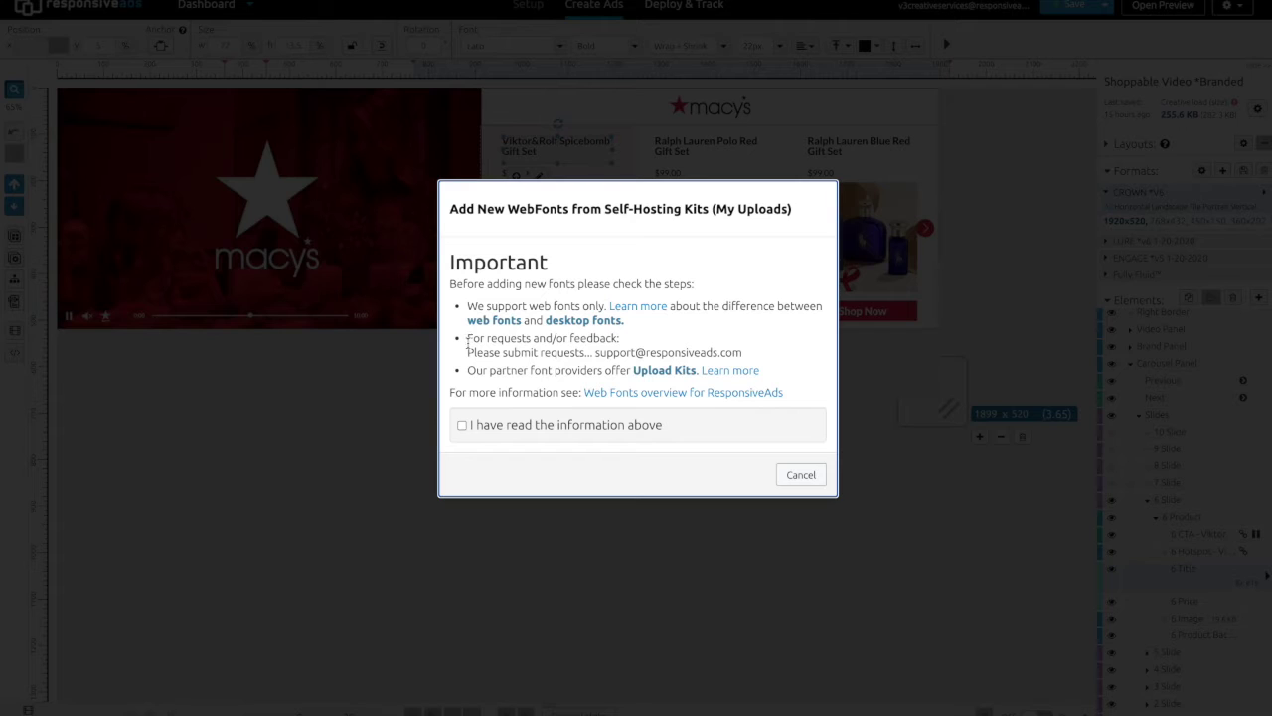
# - Acknowledge the web font notice, continue, and close the upload without adding a file
pyautogui.click(463, 424)
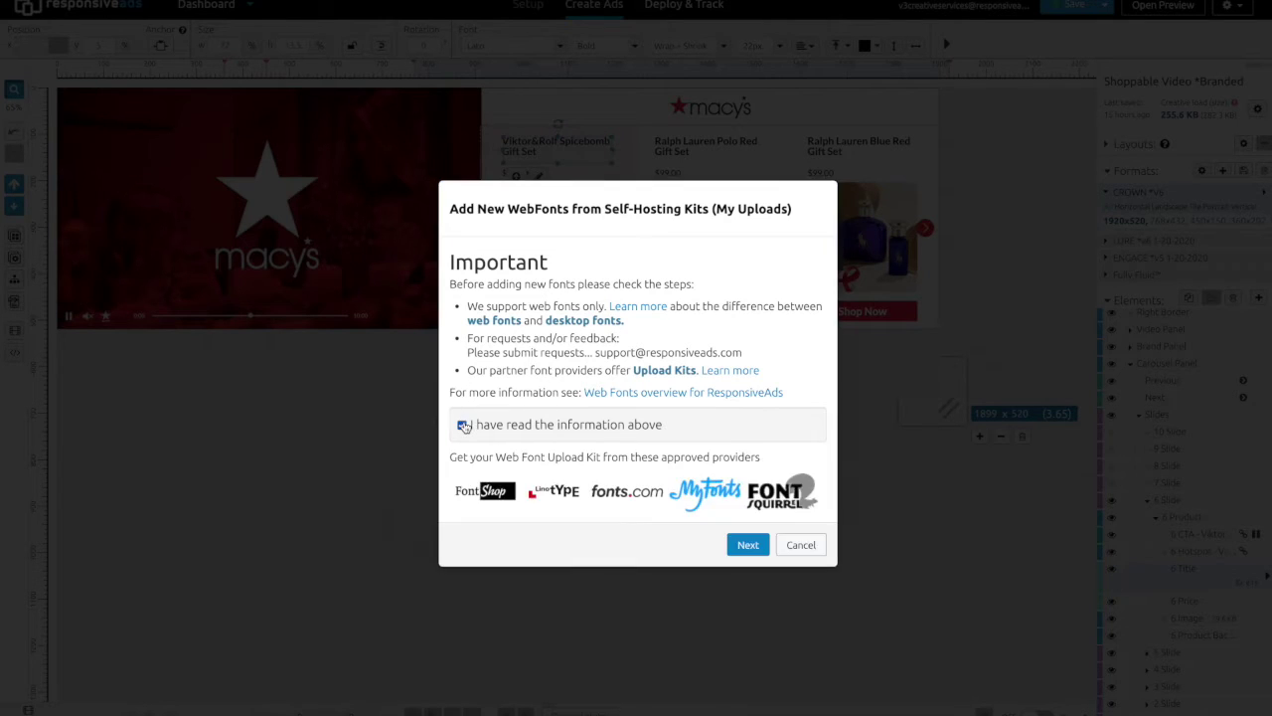
pyautogui.click(749, 545)
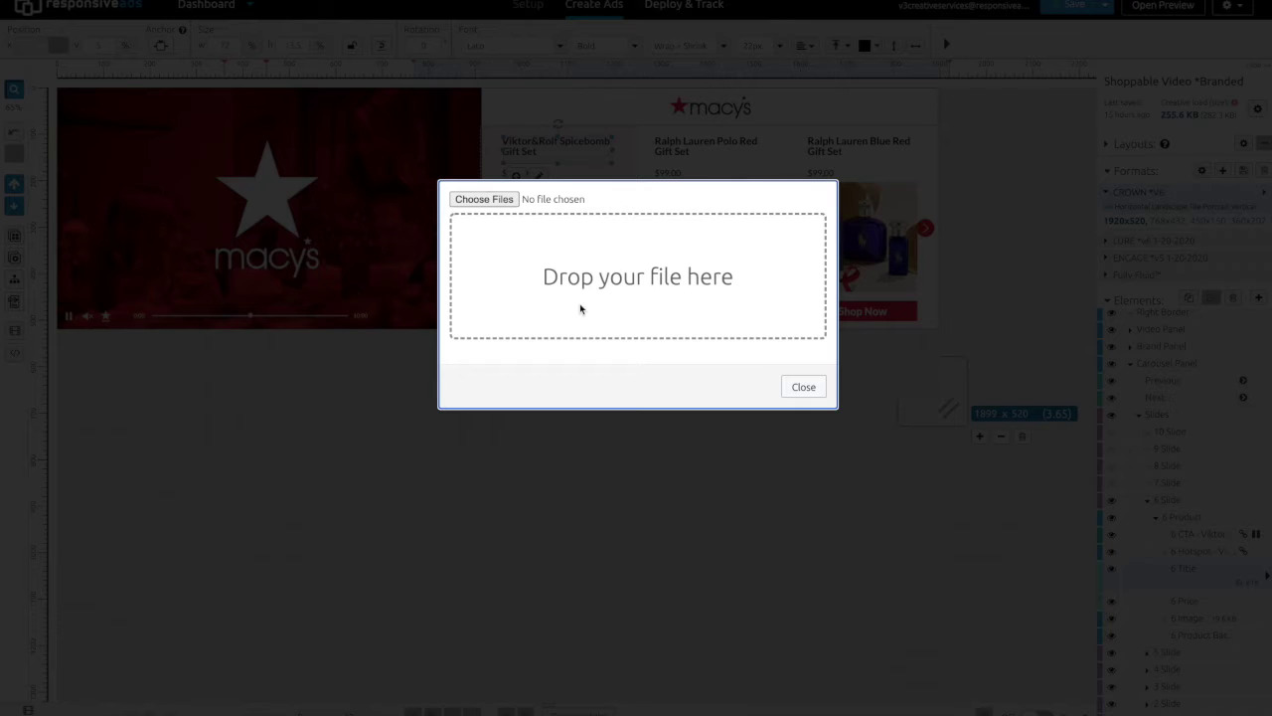
pyautogui.click(805, 387)
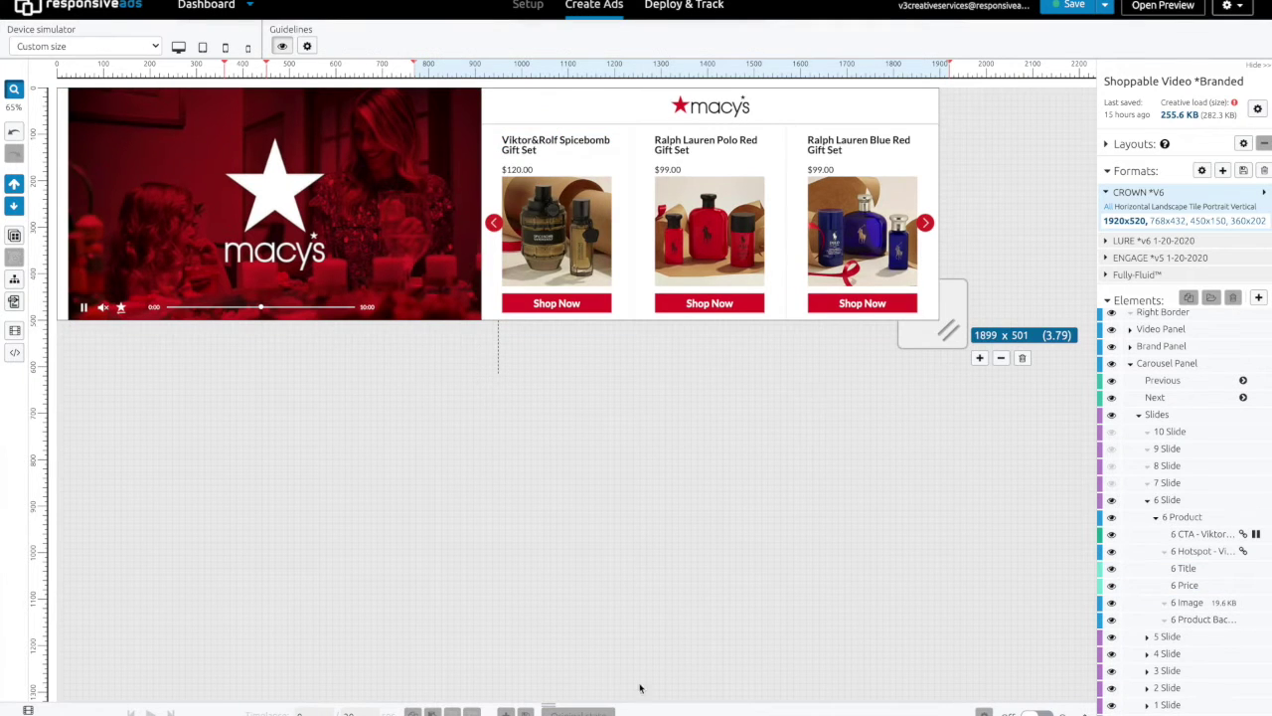
# - Switch animation On and open the Events keyframe at about 1 second in the key editor
pyautogui.moveTo(552, 697); pyautogui.dragTo(569, 344)
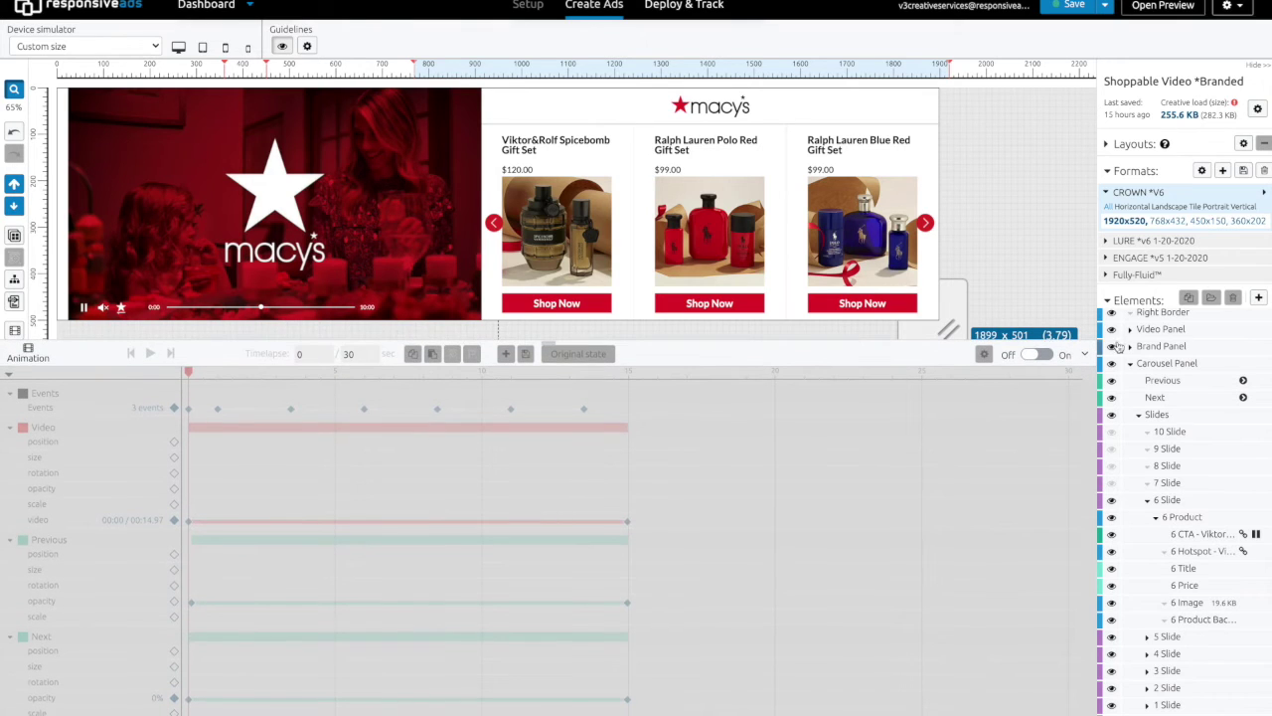
pyautogui.click(1037, 356)
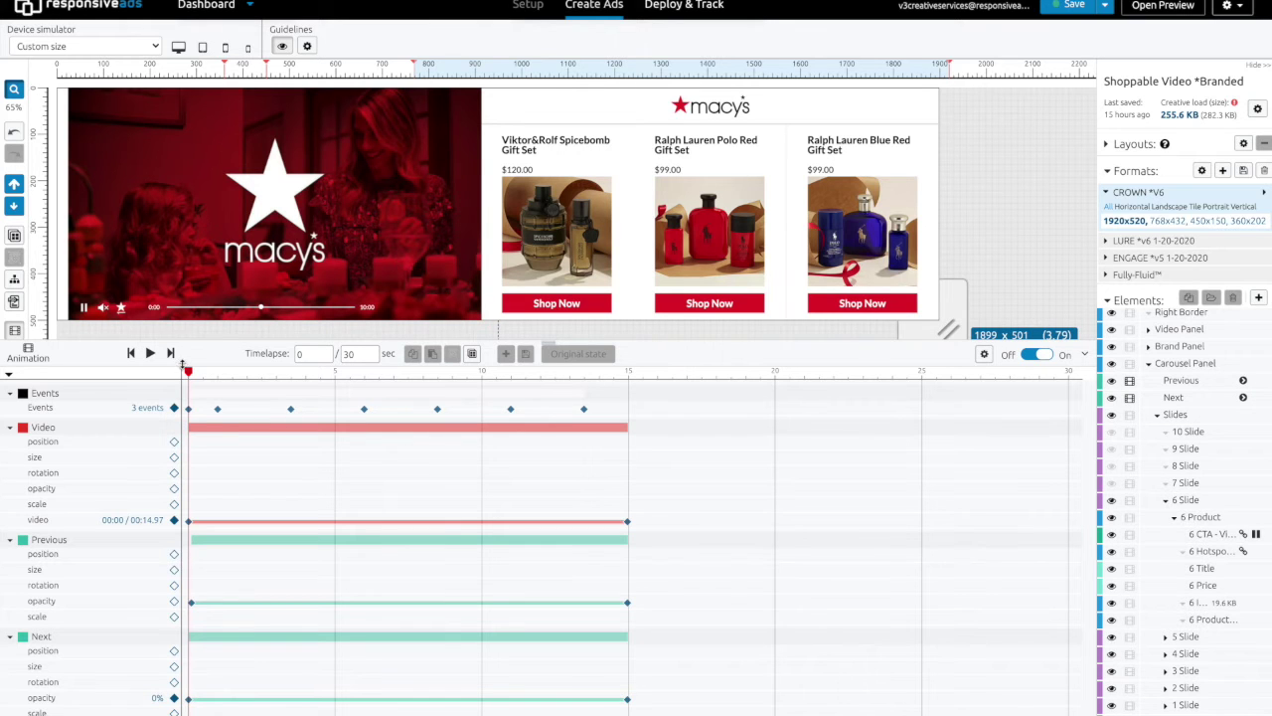
pyautogui.moveTo(186, 369); pyautogui.dragTo(448, 391)
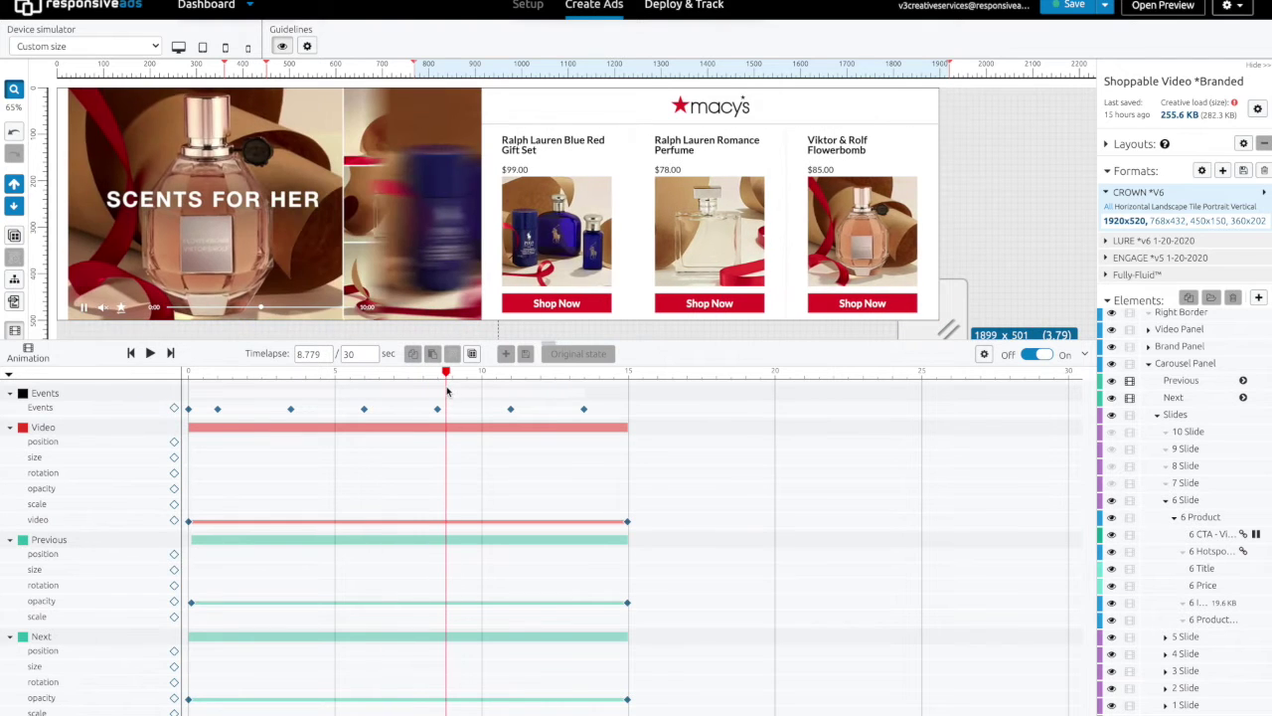
pyautogui.click(218, 372)
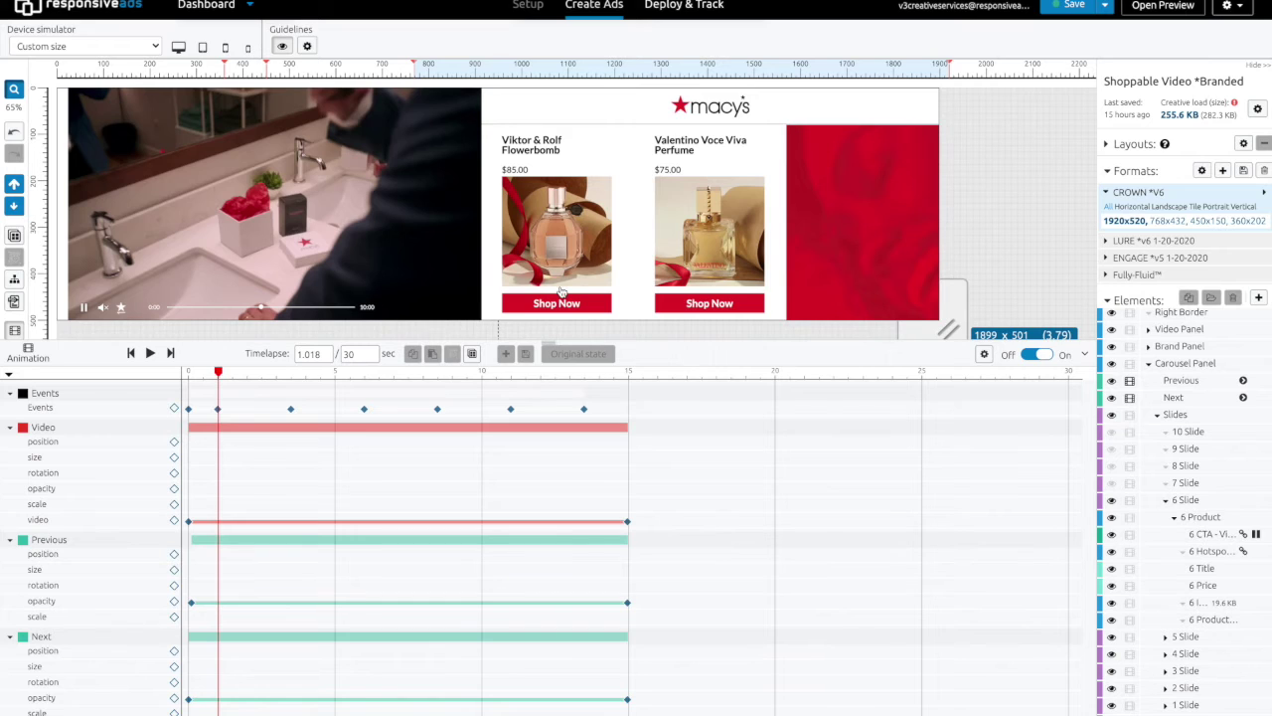
pyautogui.doubleClick(217, 410)
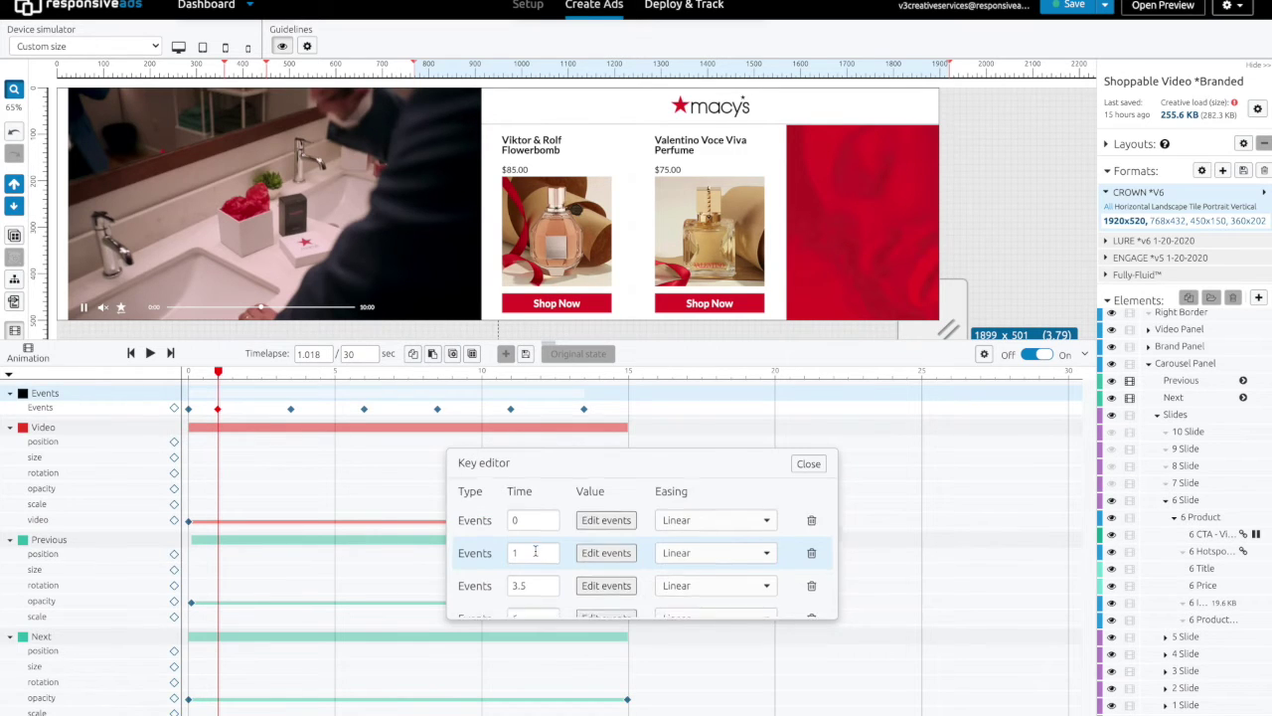
# - Set the 1-second event to animate carousel Slides (#a10) to 1 Slide (#a13)
pyautogui.scroll(-1, 532, 551)
pyautogui.scroll(1, 535, 551)
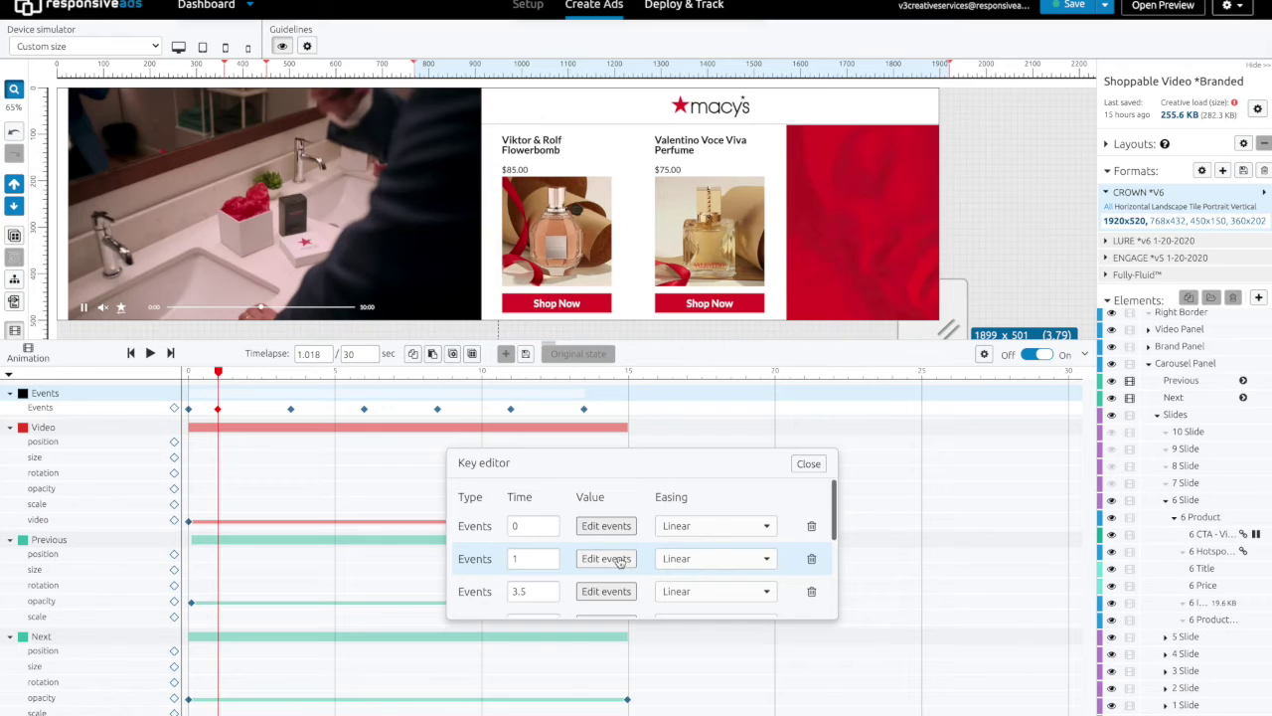
pyautogui.click(615, 558)
pyautogui.scroll(-1, 707, 536)
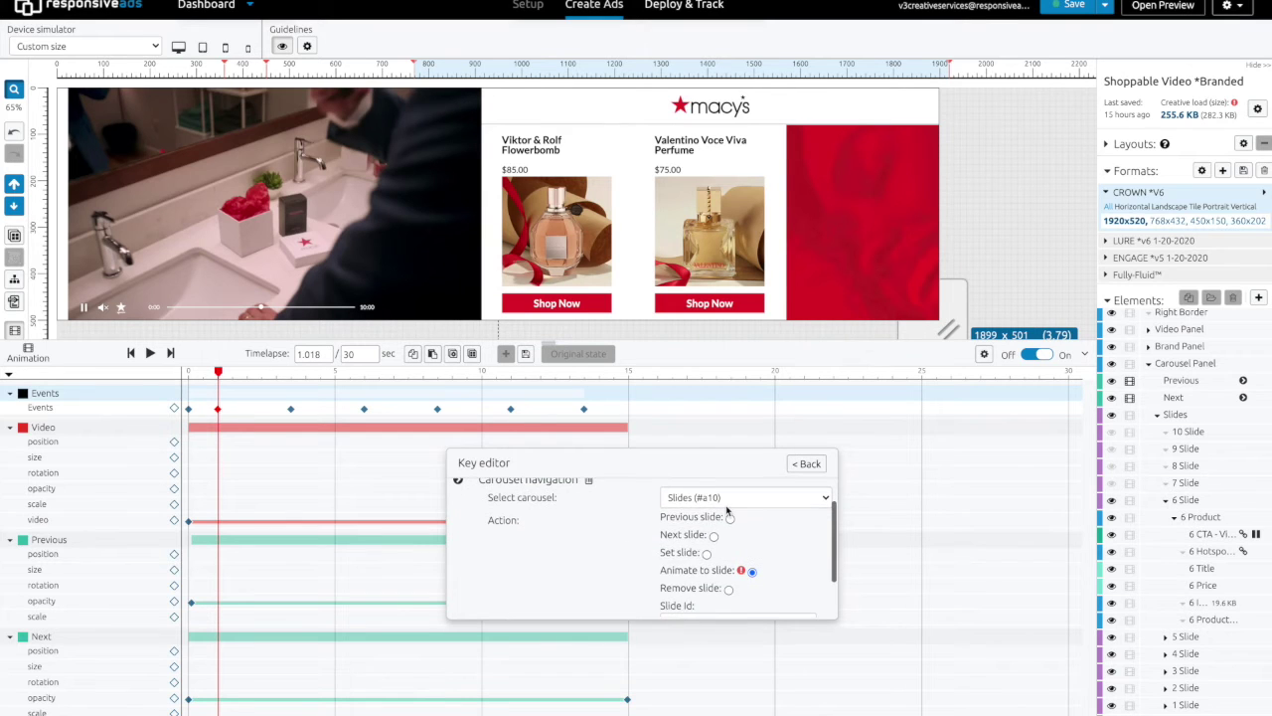
pyautogui.click(728, 499)
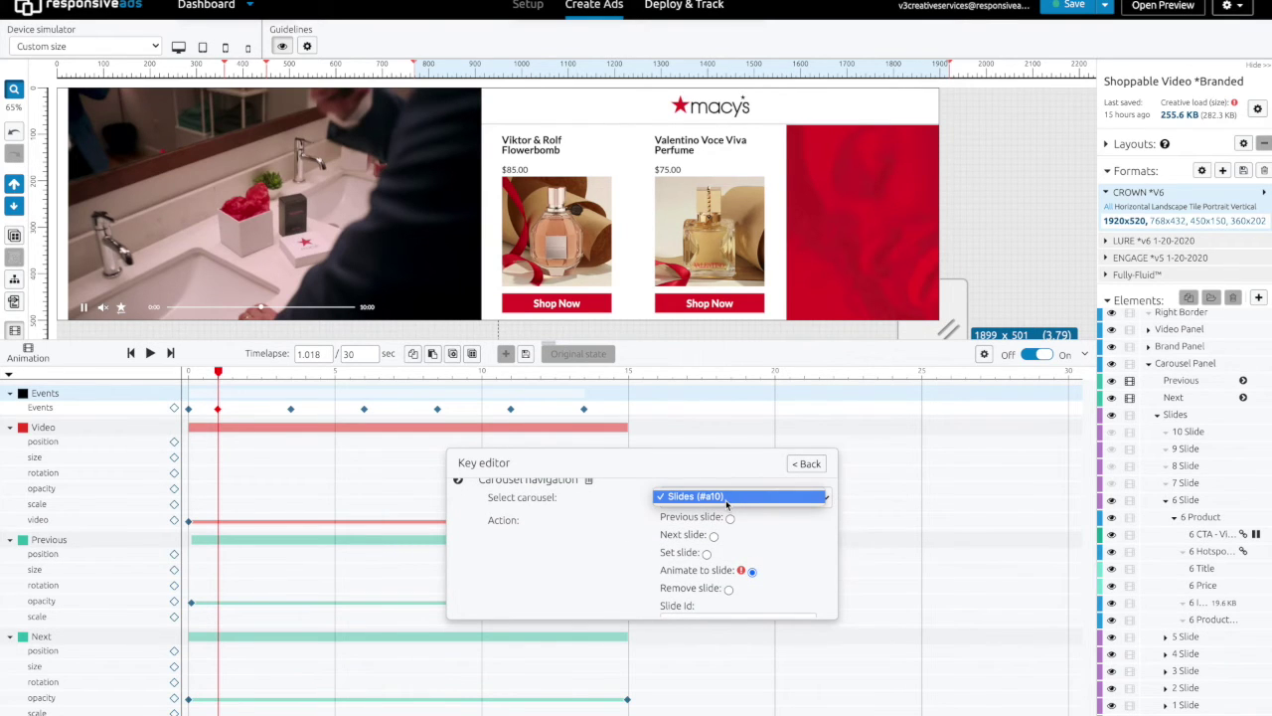
pyautogui.click(726, 504)
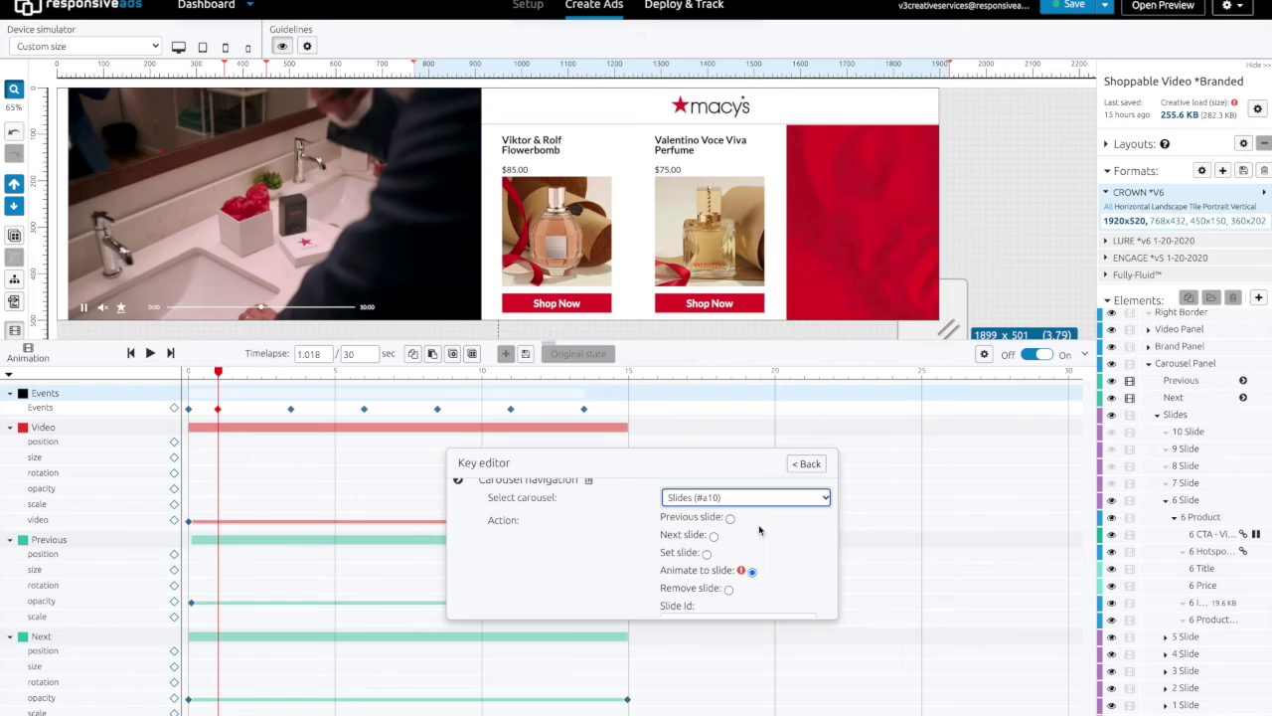
pyautogui.scroll(-1, 759, 531)
pyautogui.scroll(-2, 759, 531)
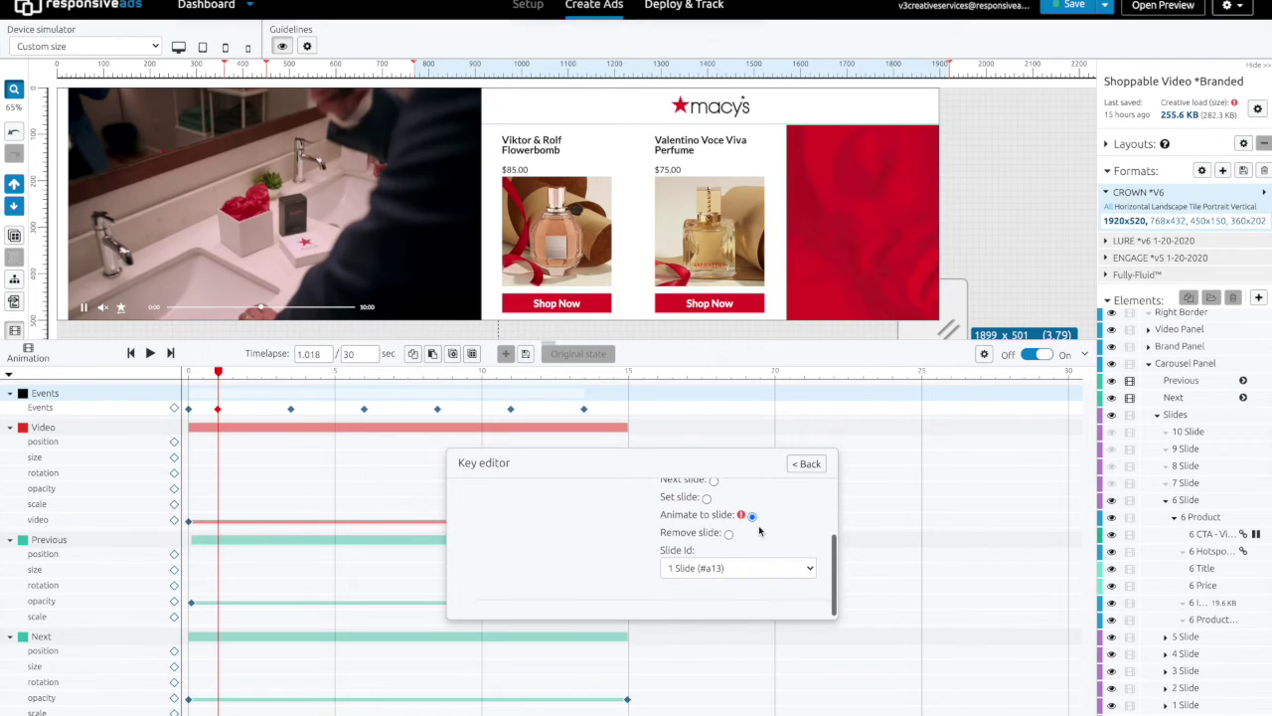
pyautogui.click(756, 570)
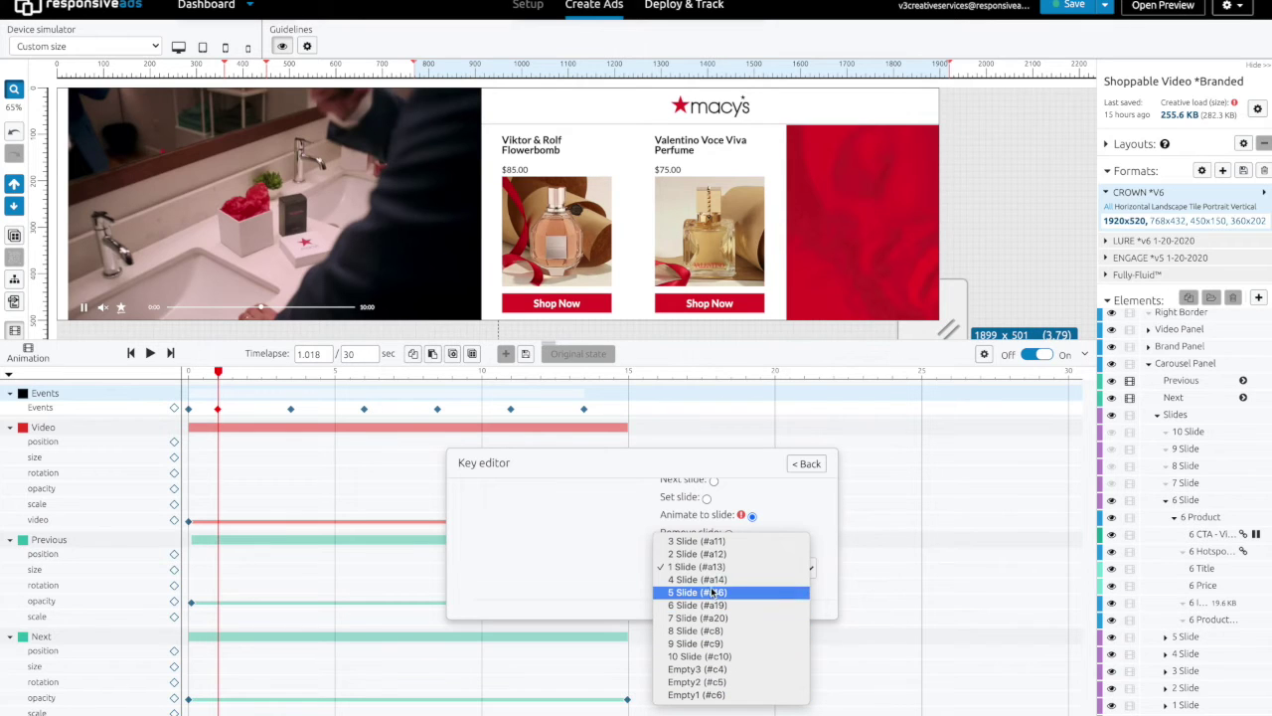
pyautogui.click(602, 569)
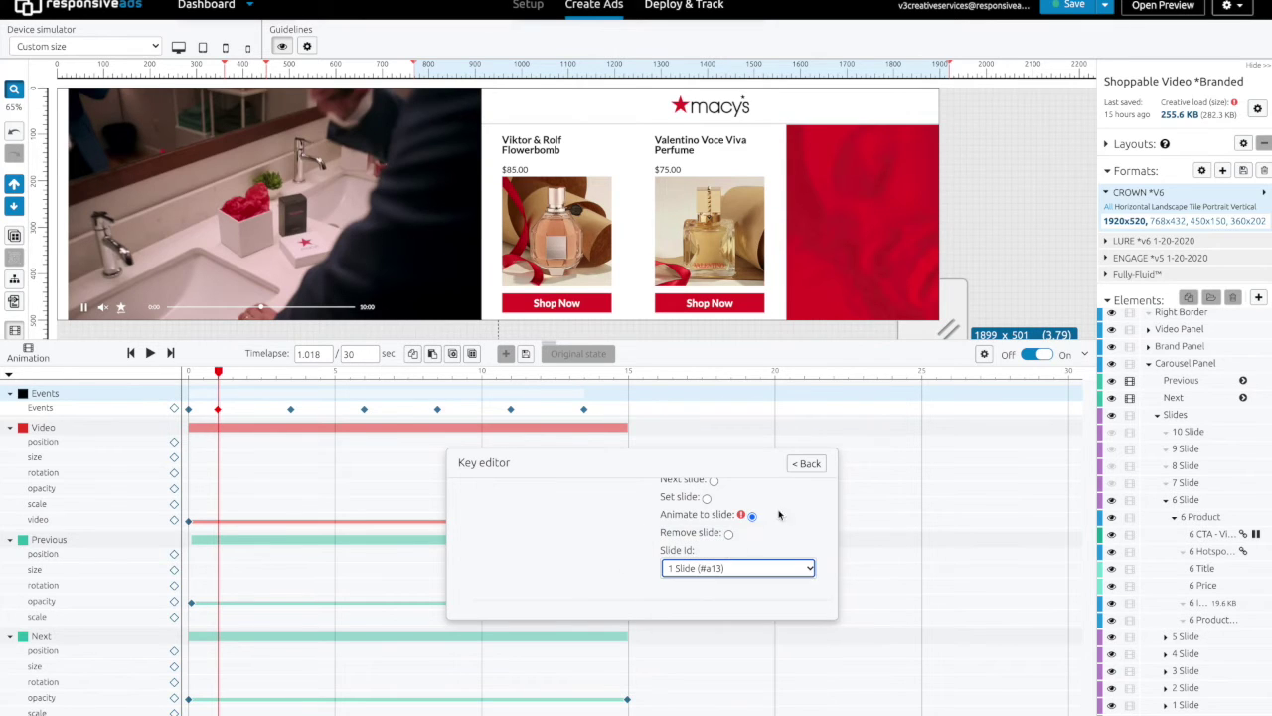
# - Return to the event key list and close the key editor
pyautogui.click(806, 465)
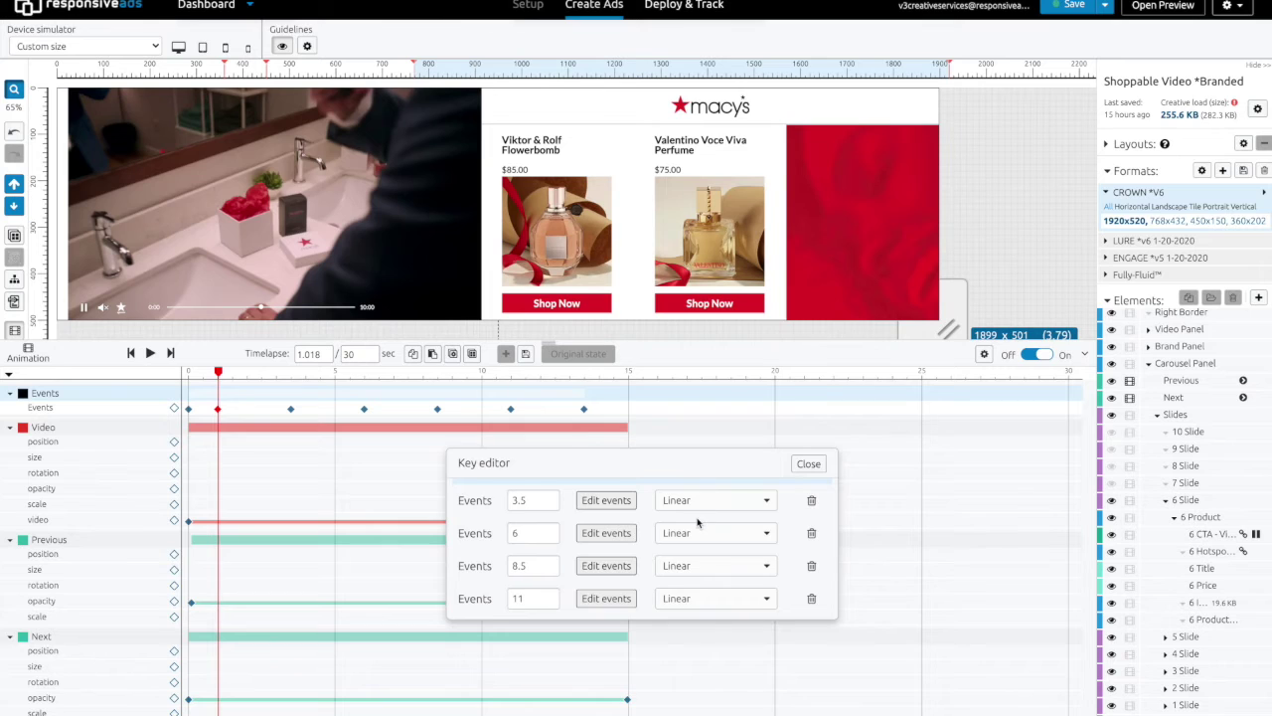
pyautogui.scroll(1, 702, 524)
pyautogui.scroll(1, 697, 521)
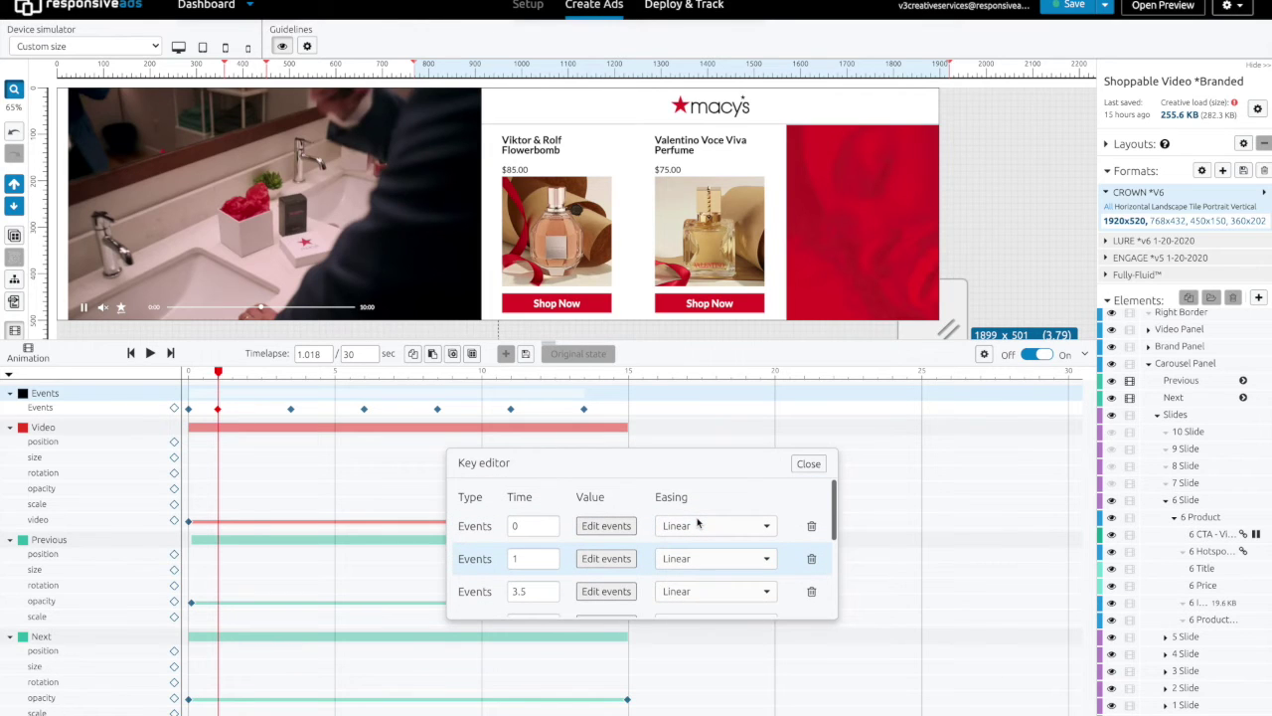
pyautogui.click(795, 466)
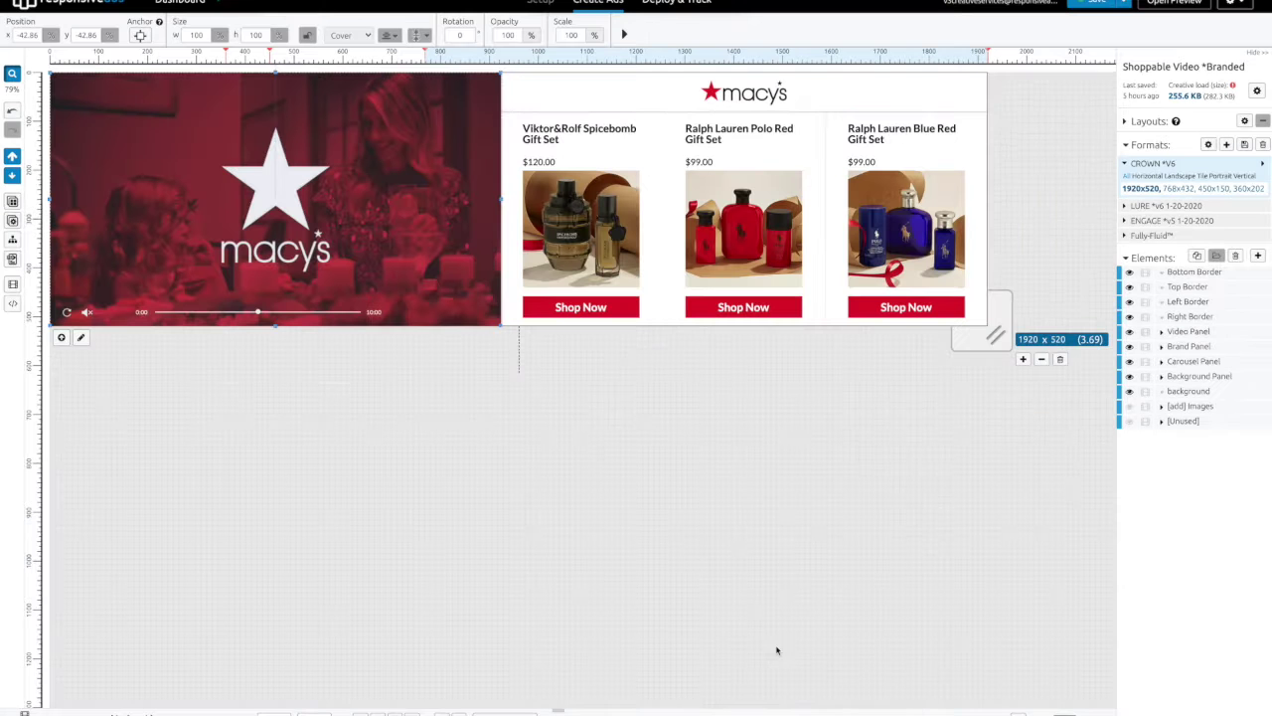
# - Open the Video element's settings, dismiss Replace Video, and play the 1920x1080 preview rendition
pyautogui.click(1162, 332)
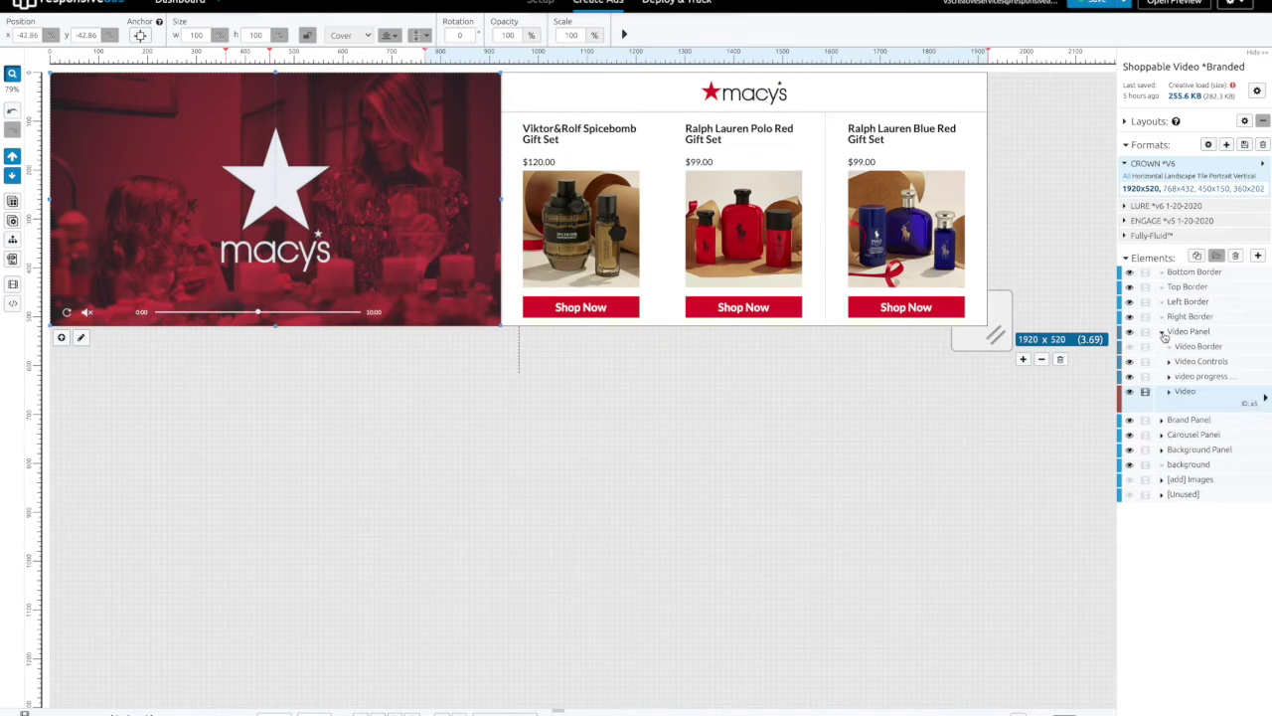
pyautogui.click(1265, 398)
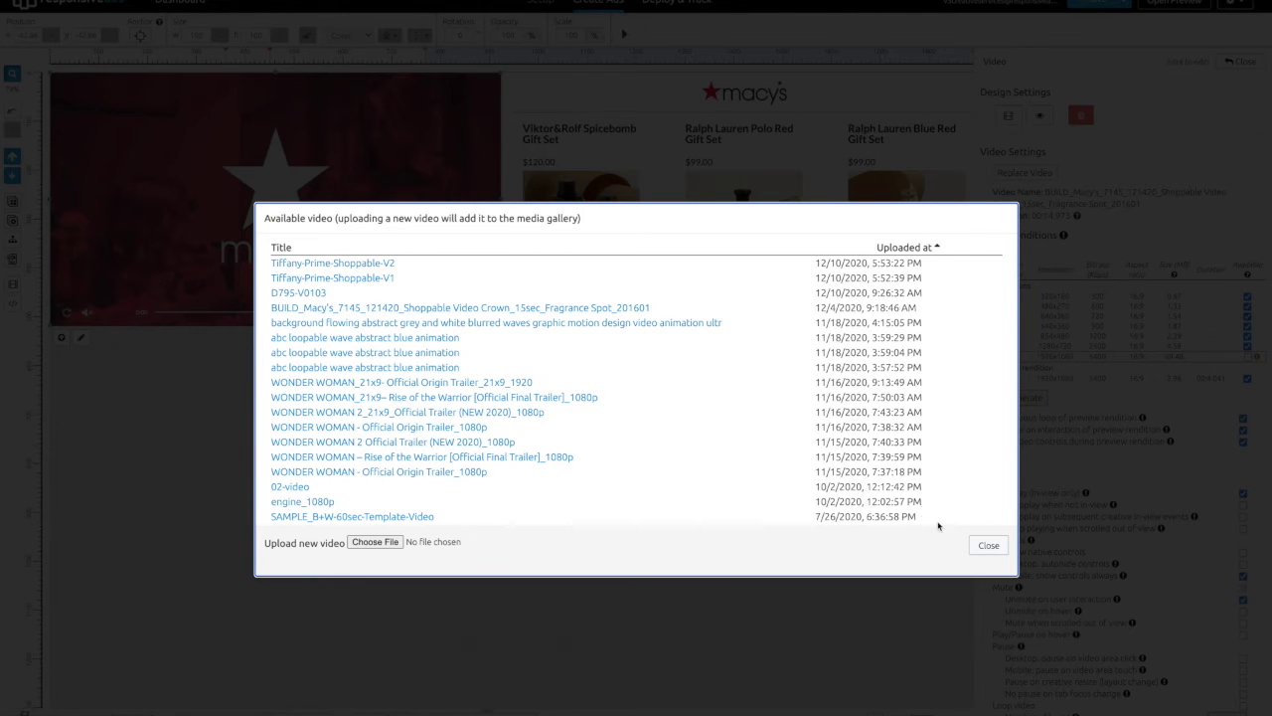
pyautogui.click(988, 549)
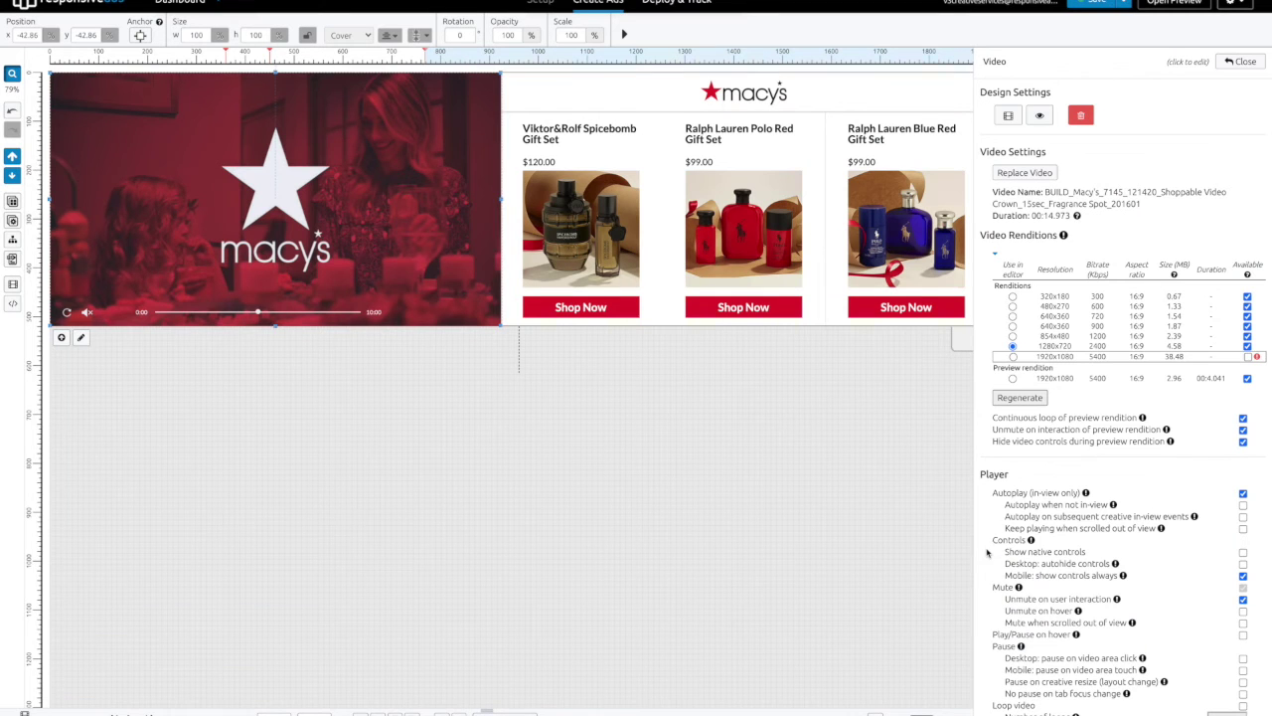
pyautogui.click(1013, 378)
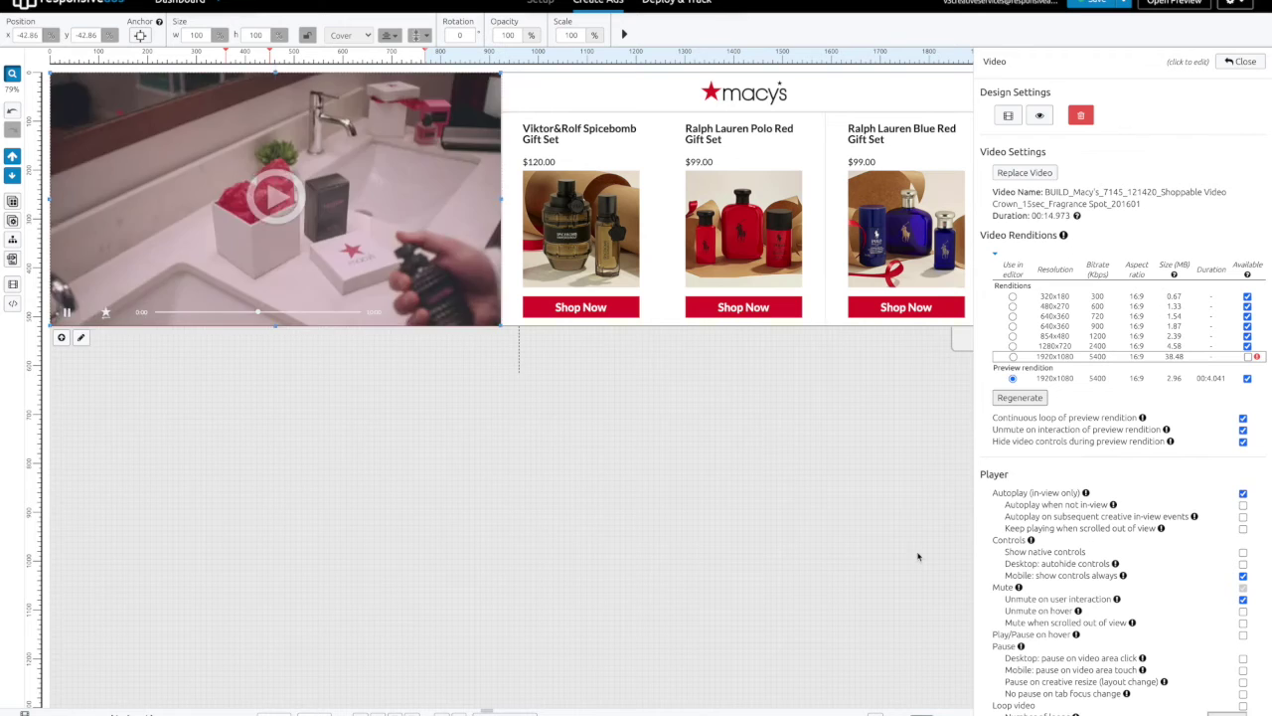
pyautogui.click(758, 653)
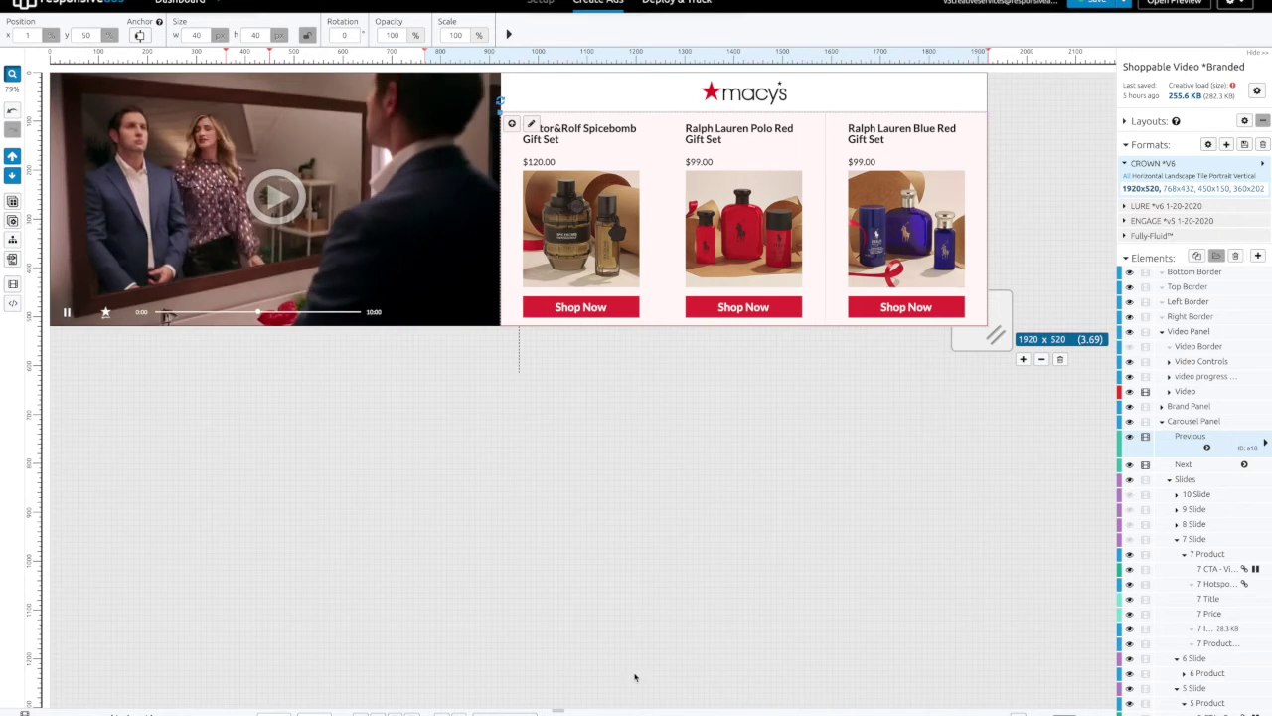
# - Reset the Video track's keyframes to run from 0 to 14.97 seconds in the animation timeline
pyautogui.moveTo(559, 708); pyautogui.dragTo(562, 236)
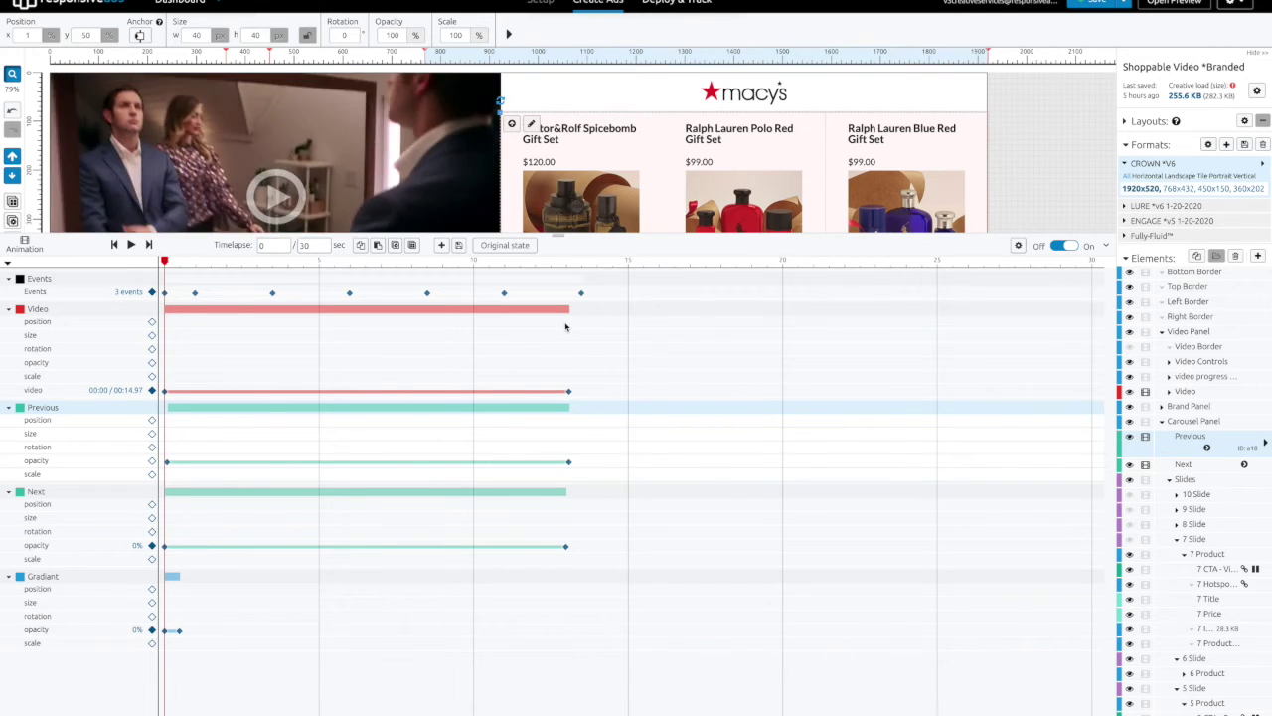
pyautogui.click(153, 391)
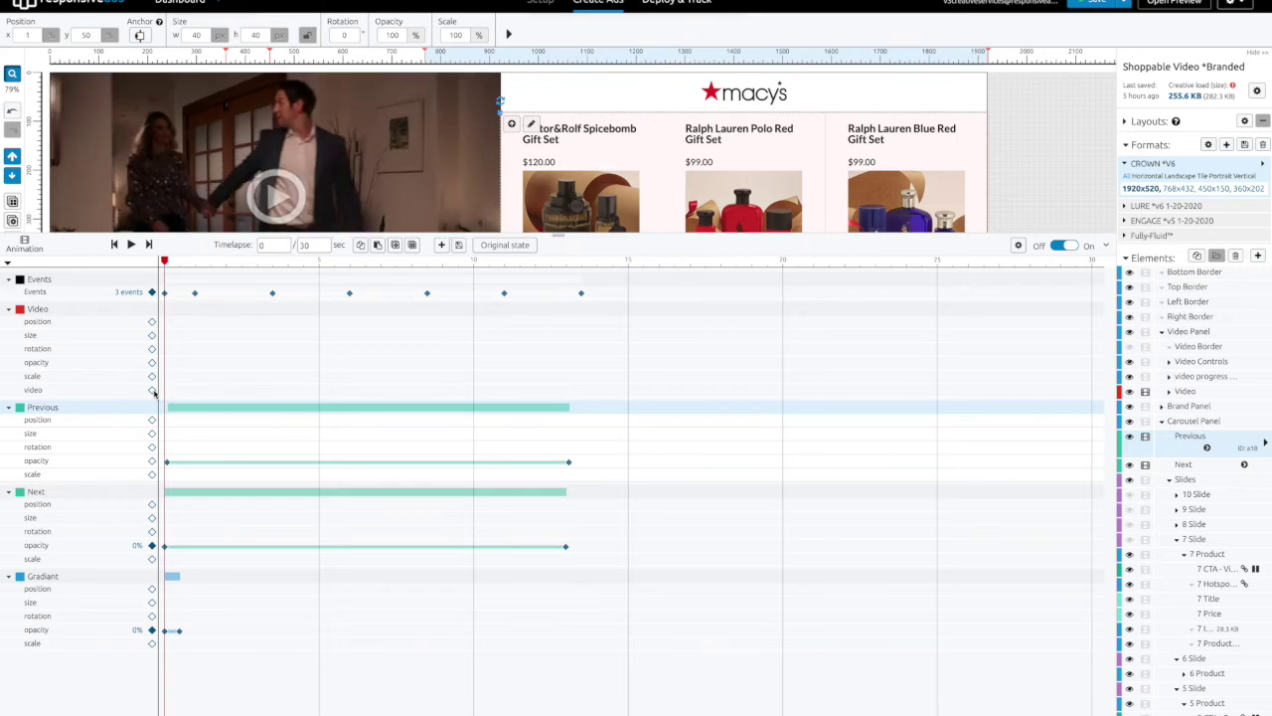
pyautogui.click(153, 390)
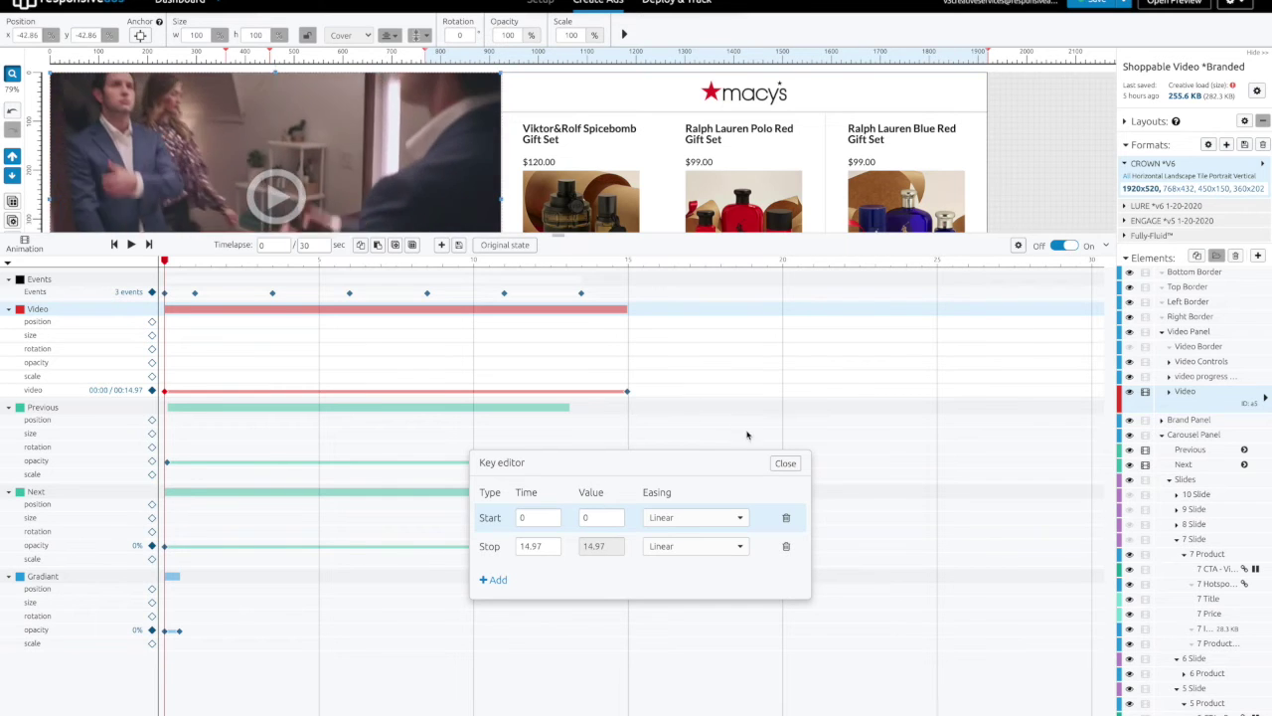
pyautogui.click(785, 464)
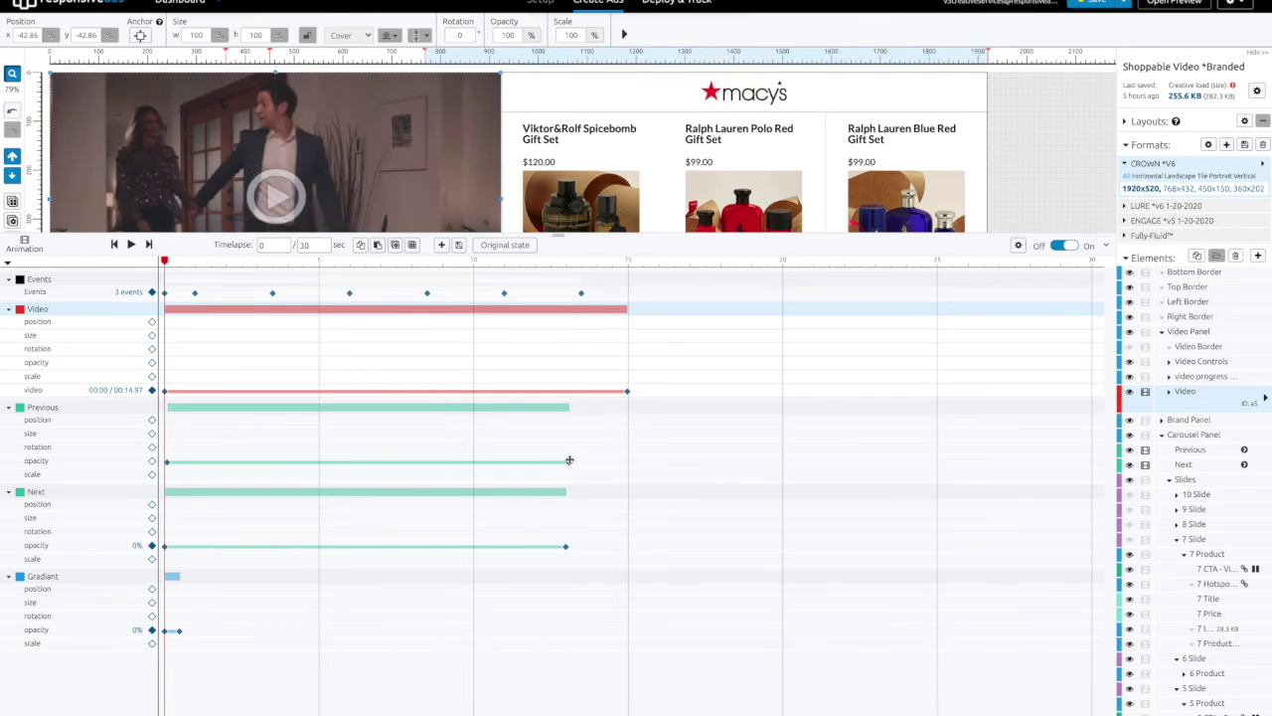
# - Check the Video track's 14.97-second stop key in the key editor
pyautogui.click(561, 408)
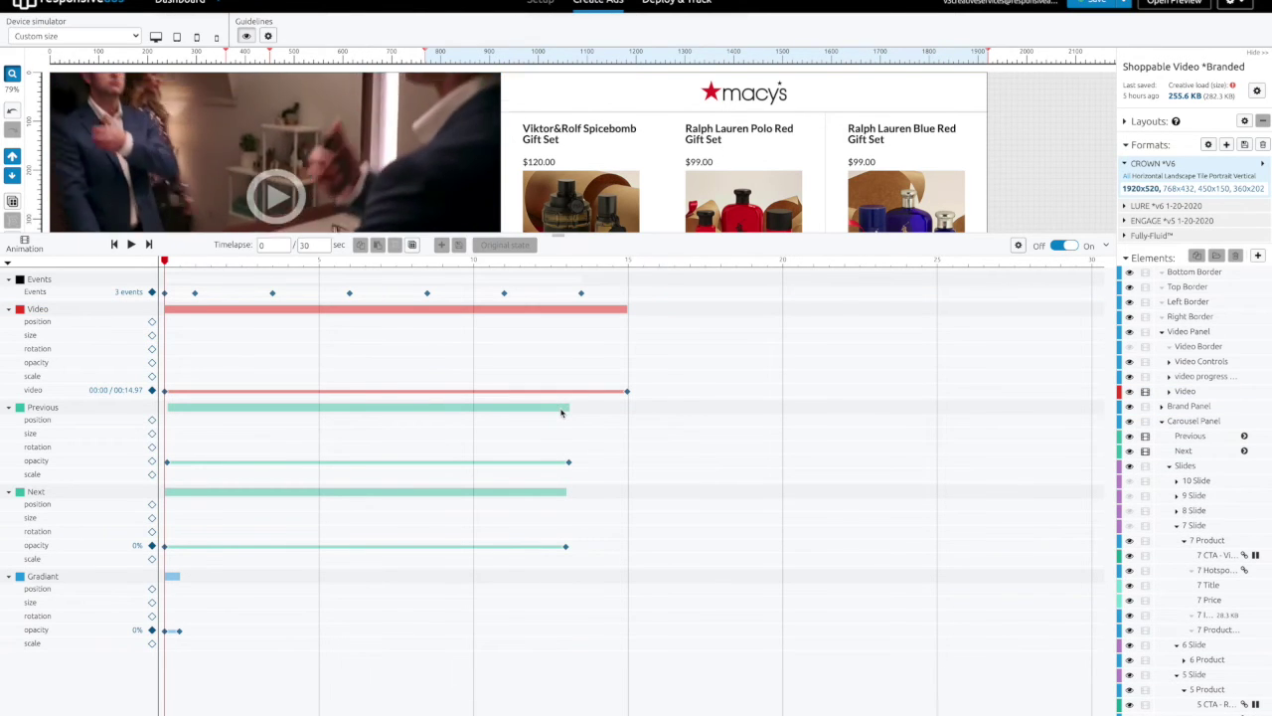
pyautogui.click(569, 463)
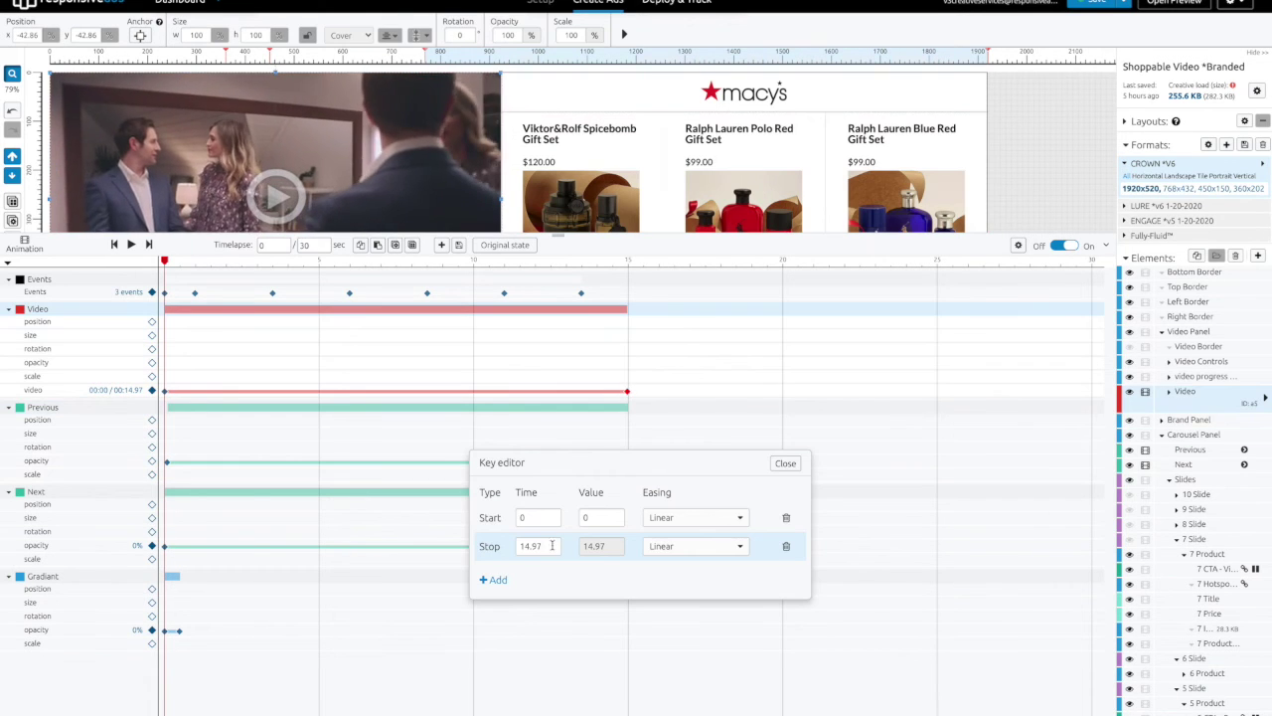
pyautogui.doubleClick(537, 545)
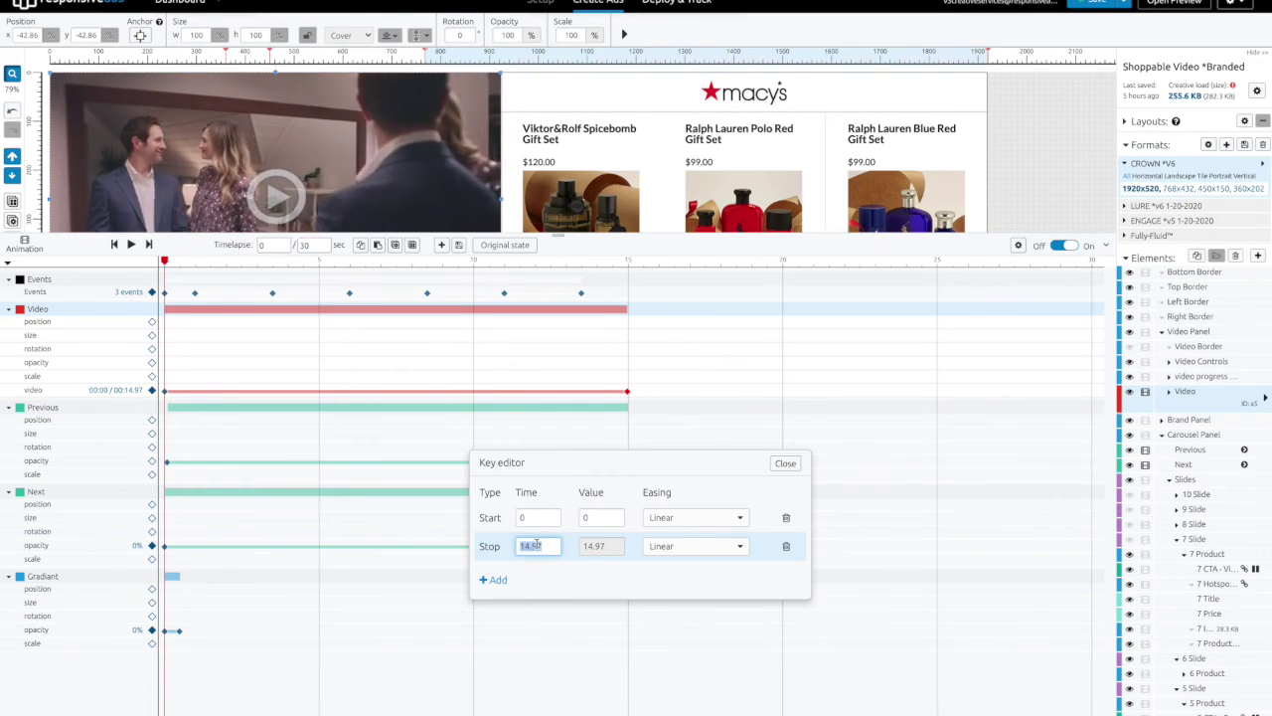
pyautogui.click(785, 463)
# - Change the Previous and Next opacity end-key times, entering 14.97 and 15
pyautogui.doubleClick(628, 463)
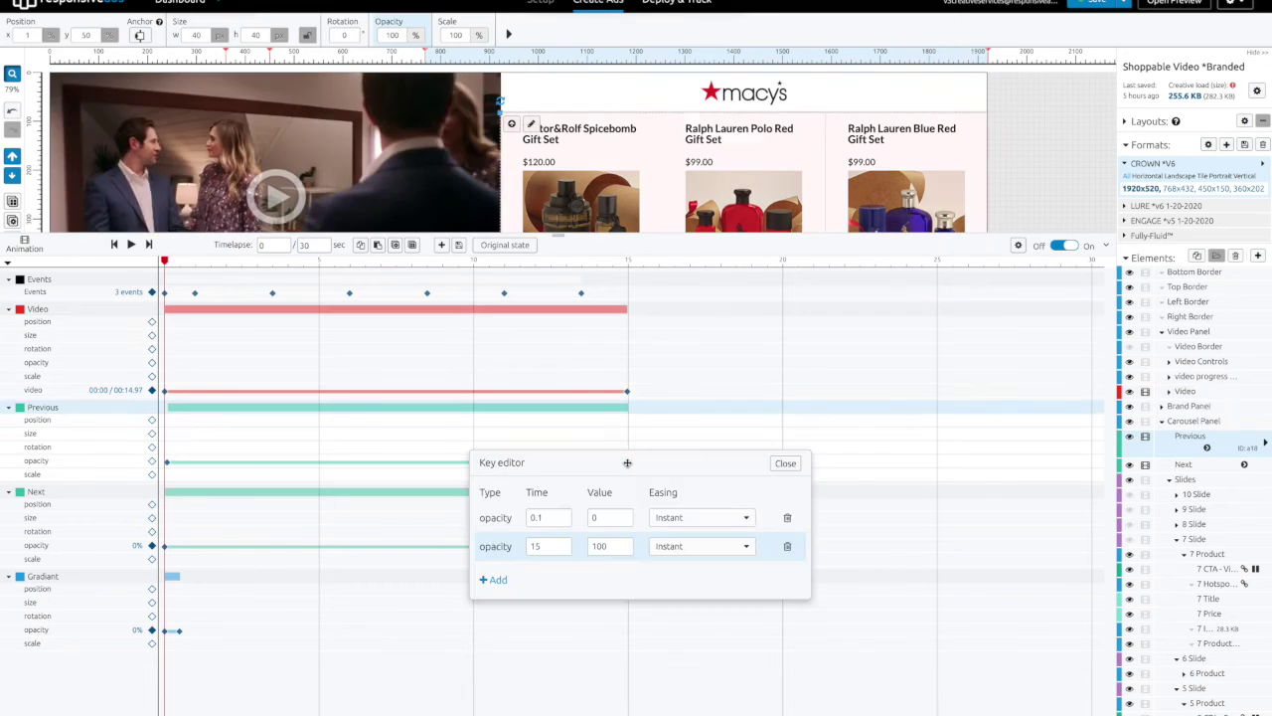
pyautogui.doubleClick(545, 545)
pyautogui.write('14.97')
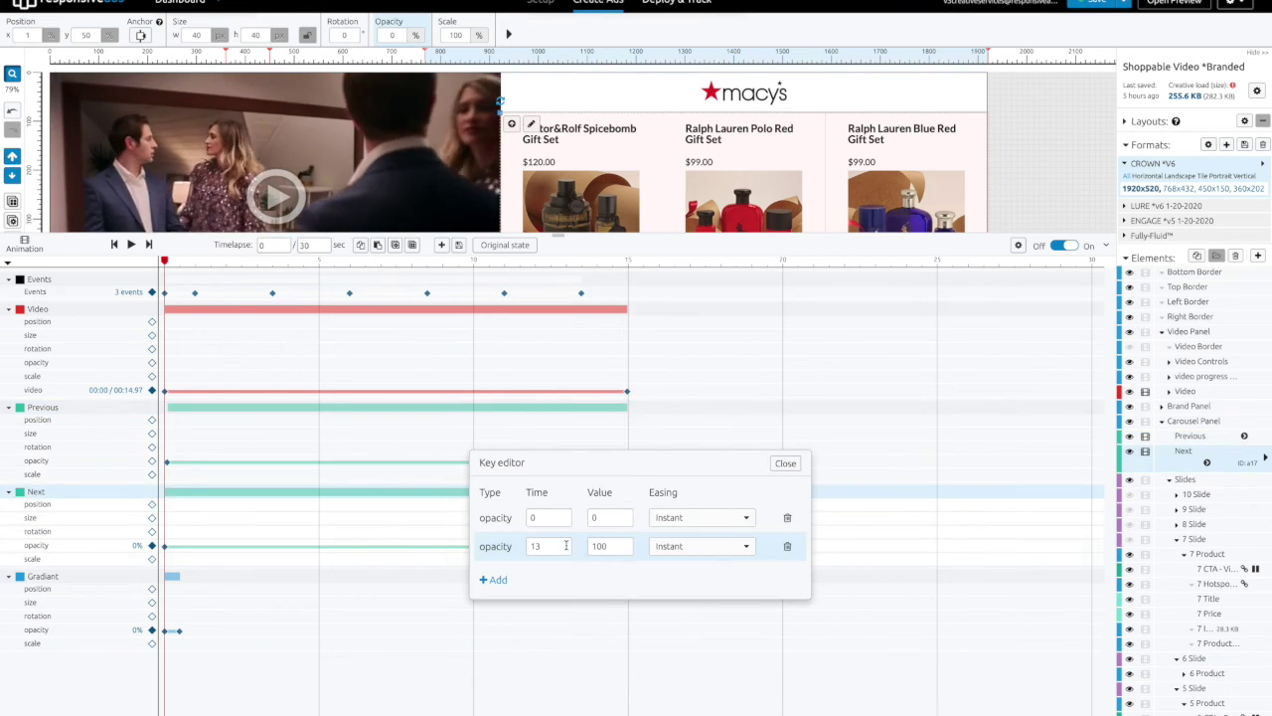
pyautogui.doubleClick(536, 546)
pyautogui.write('15')
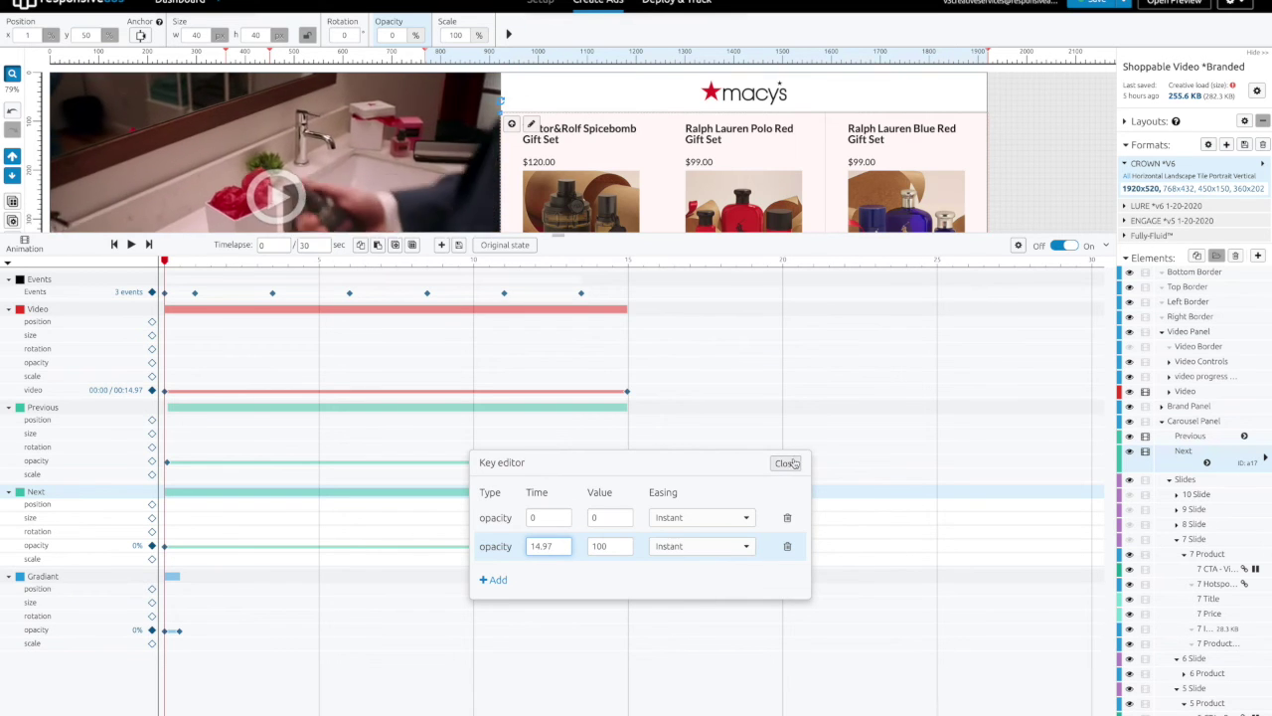
pyautogui.click(785, 462)
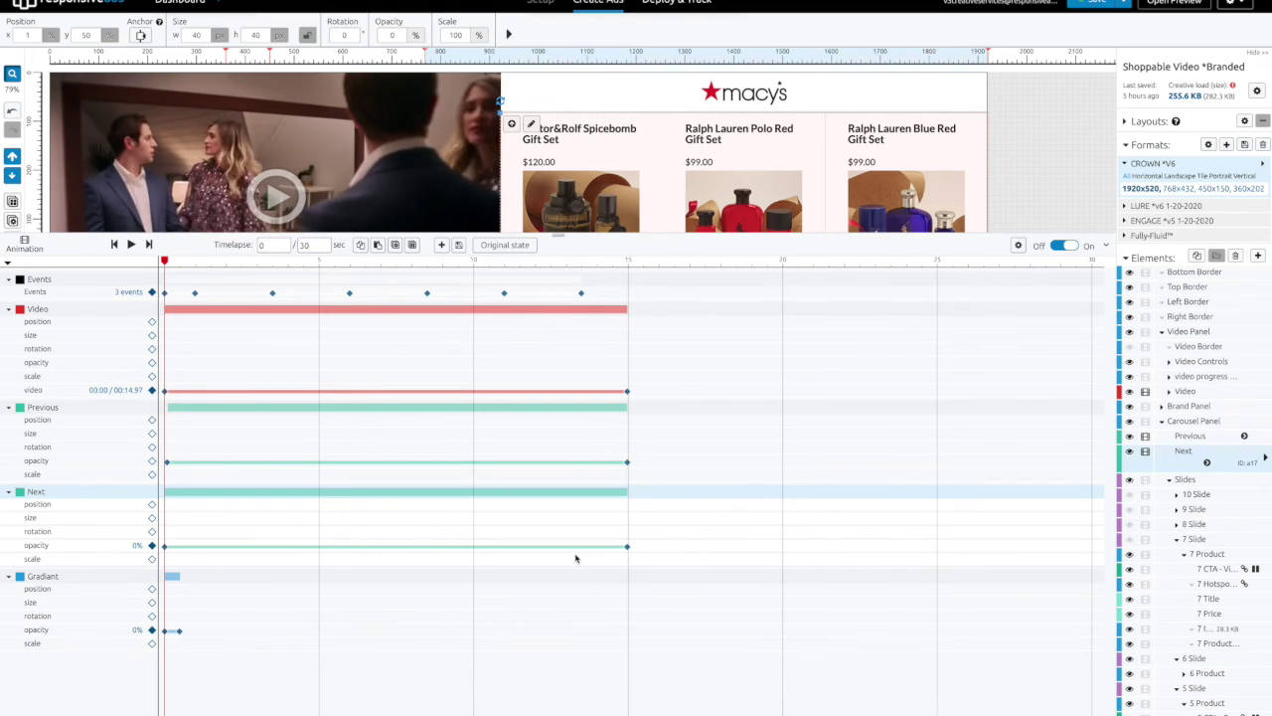
# - Reopen the Previous button's opacity keys and list the easing options for the 15-second key
pyautogui.click(779, 655)
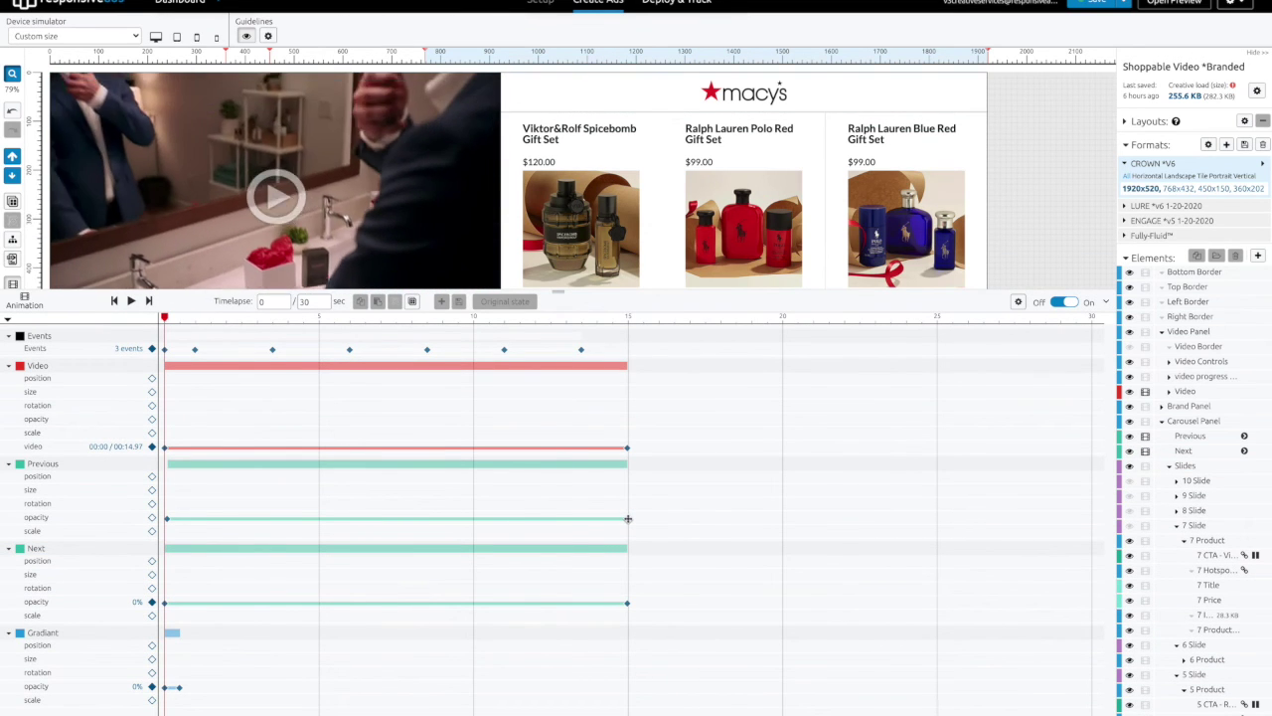
pyautogui.doubleClick(627, 519)
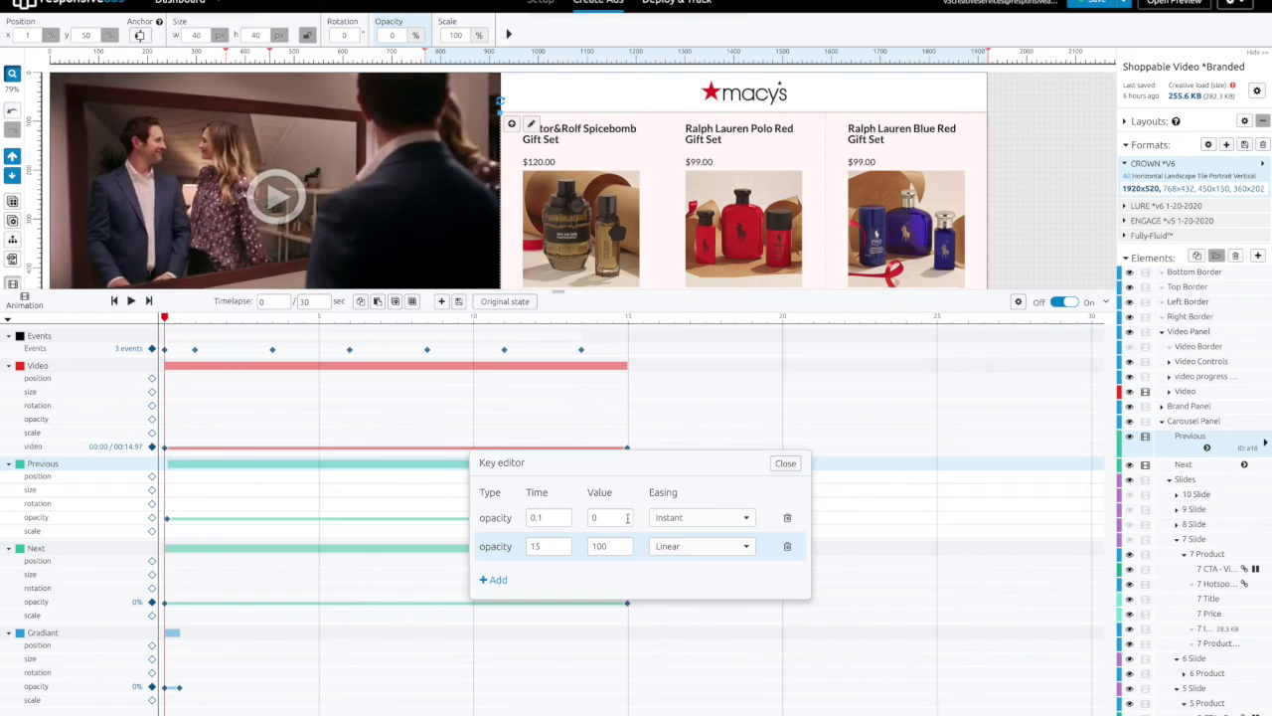
pyautogui.click(717, 551)
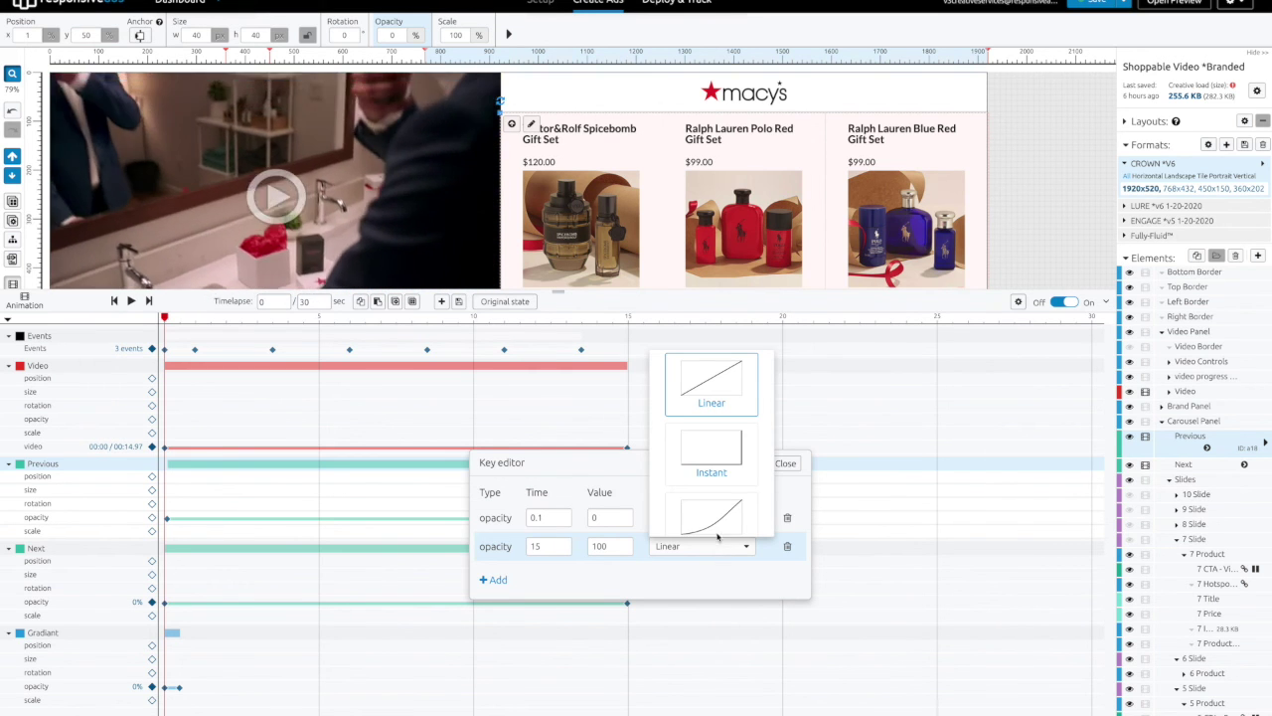